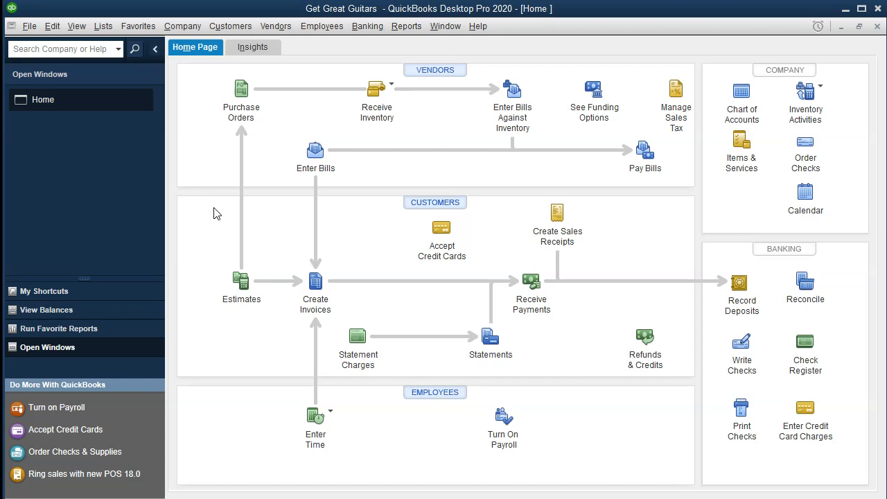
Open the Item List and look through the existing service and inventory items
left_click(106, 29)
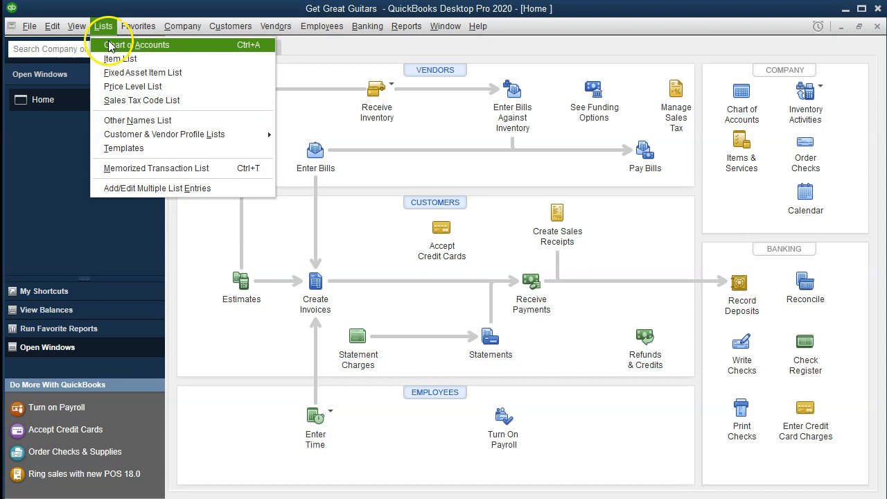
left_click(167, 60)
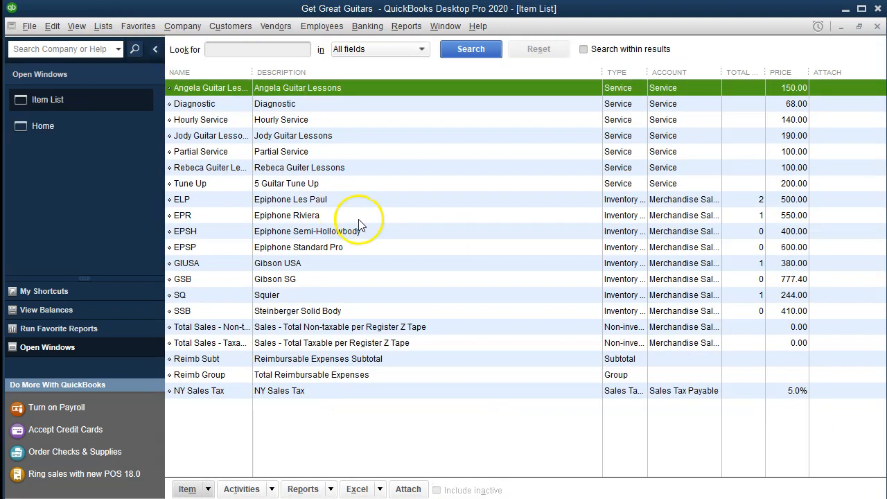
left_click(658, 105)
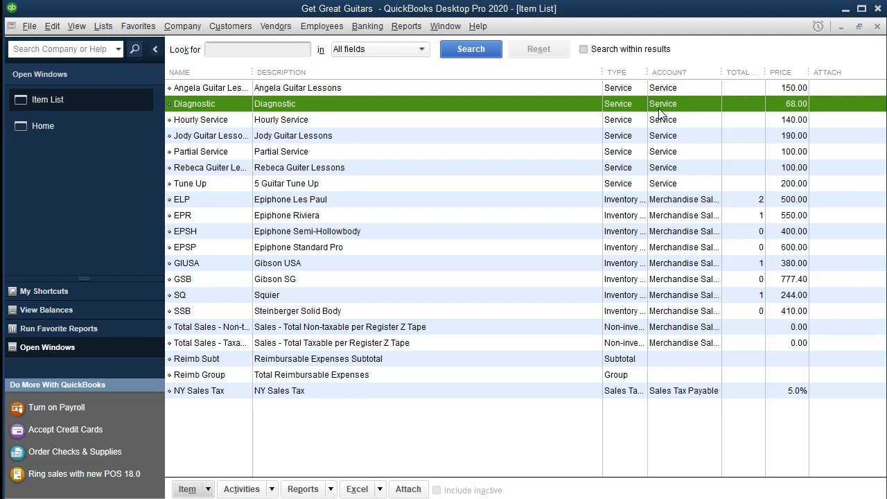
key("Down")
key("Down")
key("Down")
key("Down")
key("Down")
key("Down")
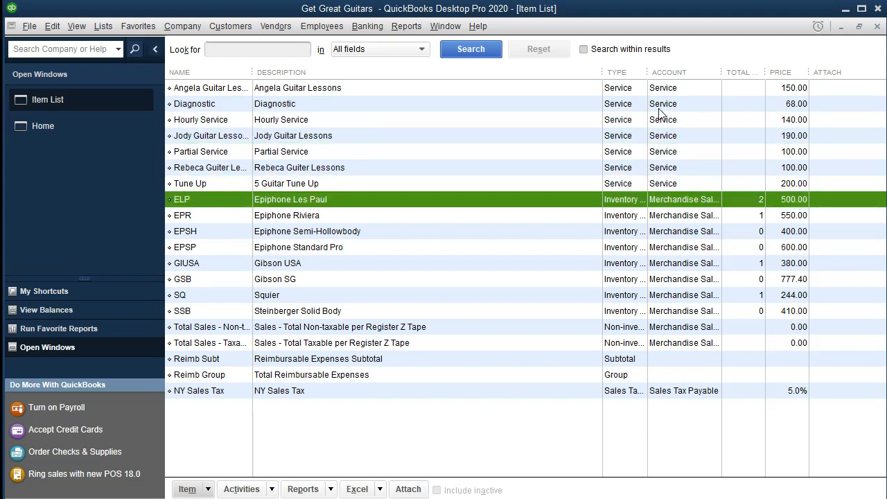
key("Down")
key("Down")
key("Down")
key("Down")
key("Down")
key("Down")
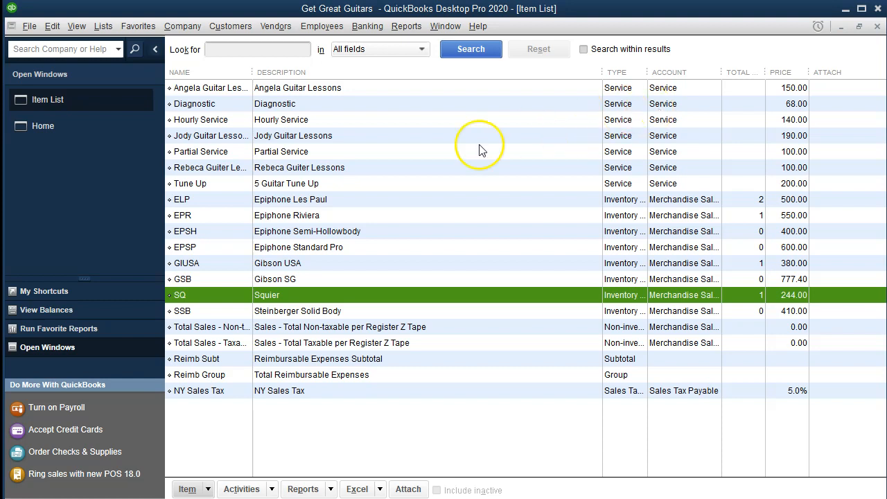
Start a new sales receipt from the home page for the customer Music Stuff Store, keeping the default template, date and sale number
left_click(71, 131)
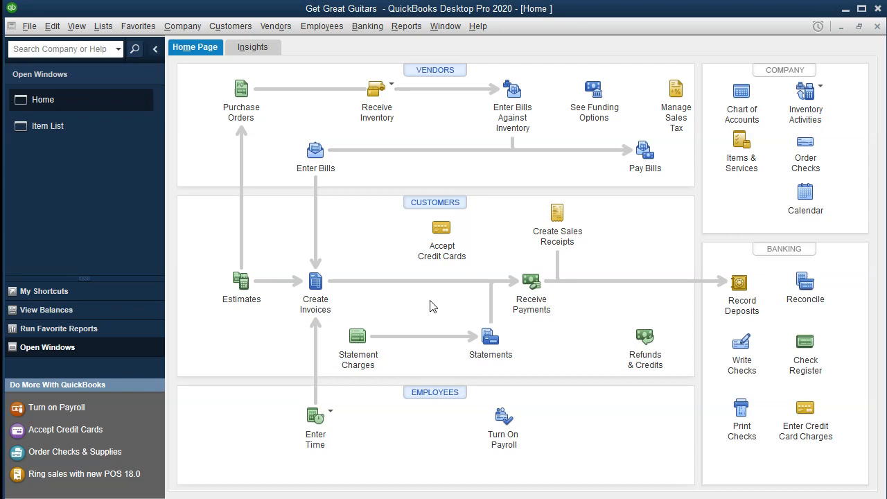
left_click(561, 221)
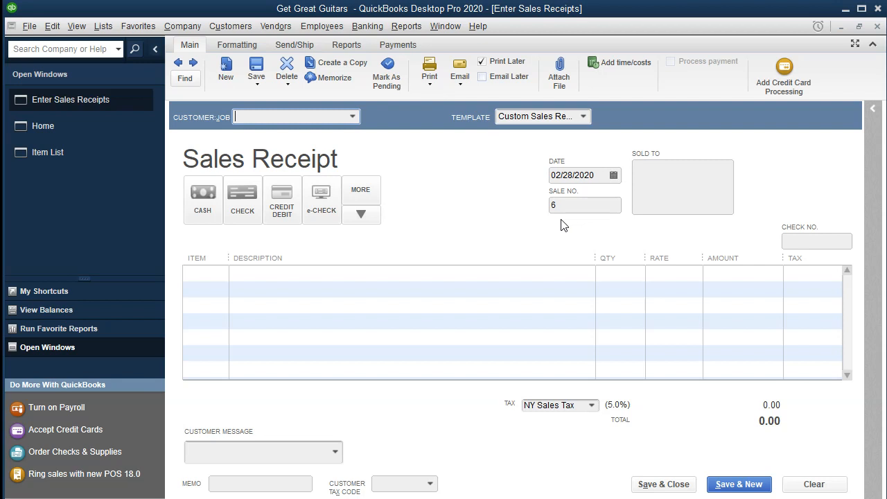
left_click(352, 117)
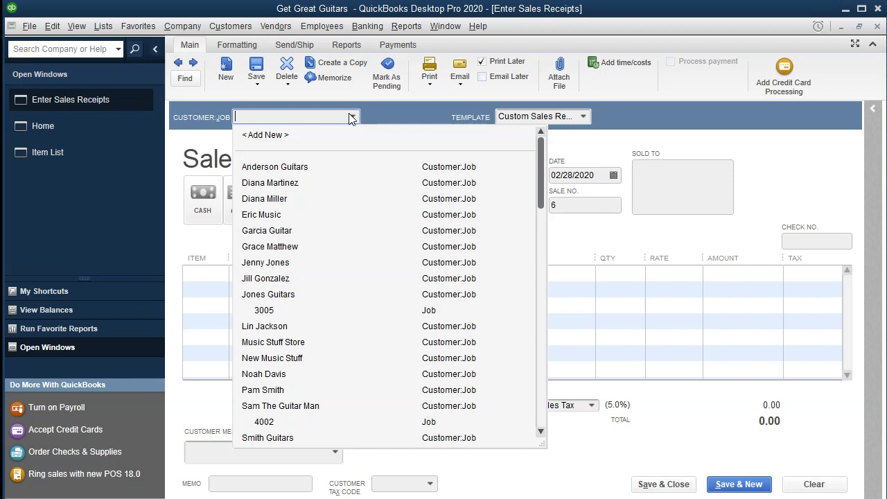
type("Music Stuff Store")
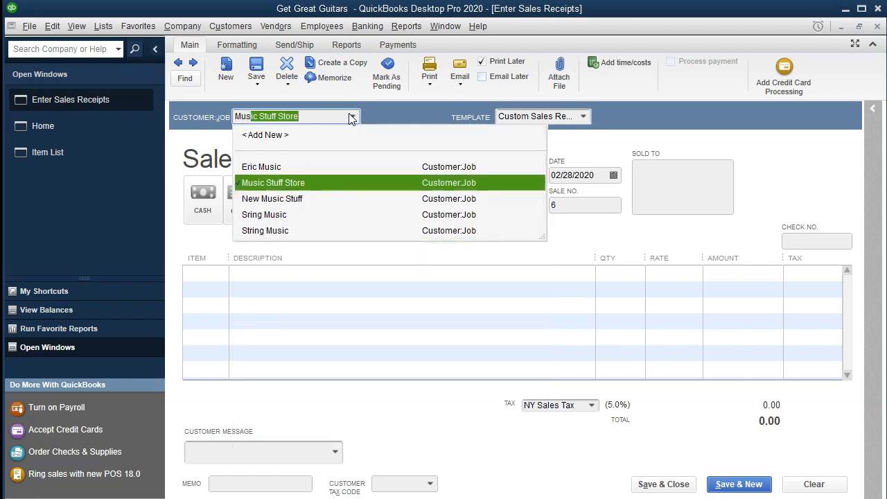
key("Tab")
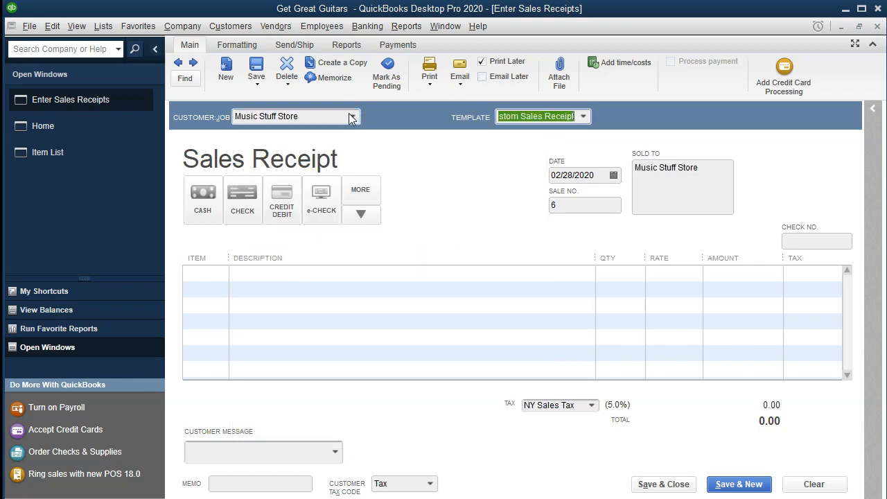
key("Tab")
key("Tab")
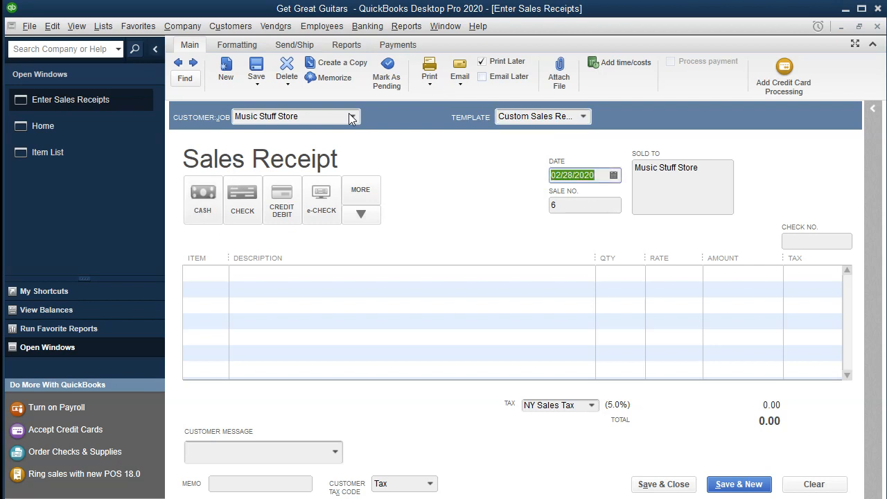
key("Tab")
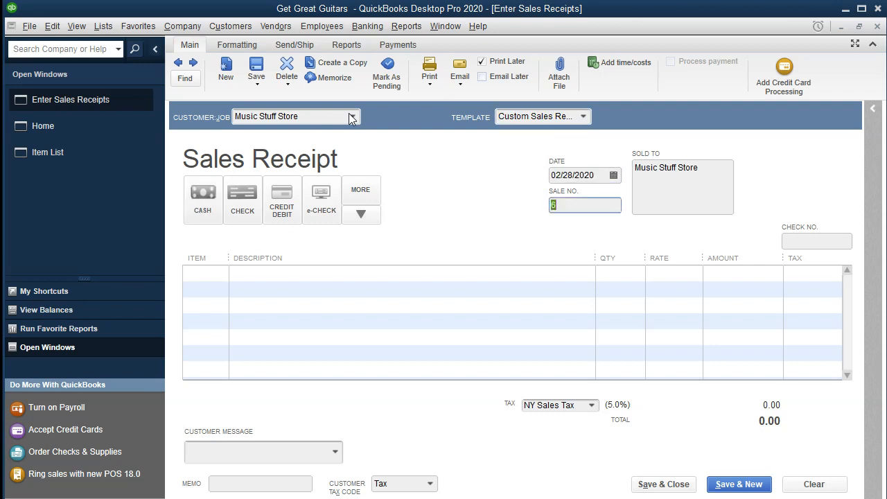
key("Tab")
key("Tab")
key("Tab")
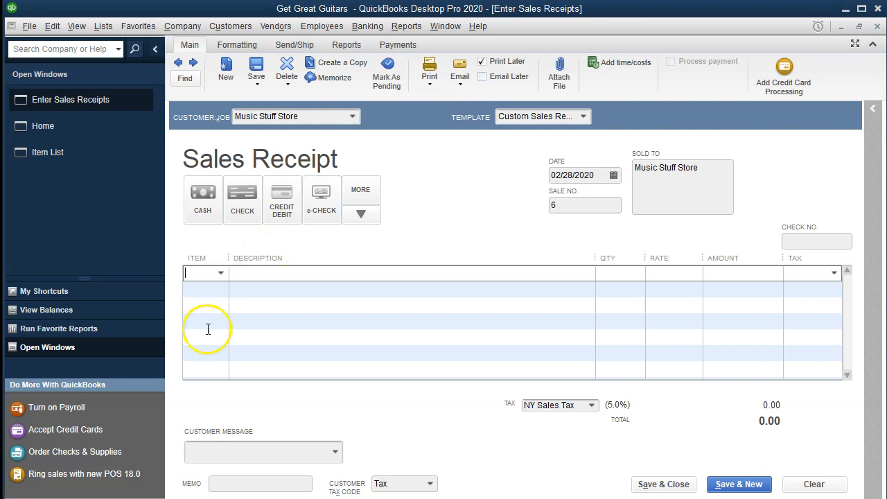
Enter Rent Eq as the item on the receipt's first line and add it as a new item of type Service
left_click(203, 272)
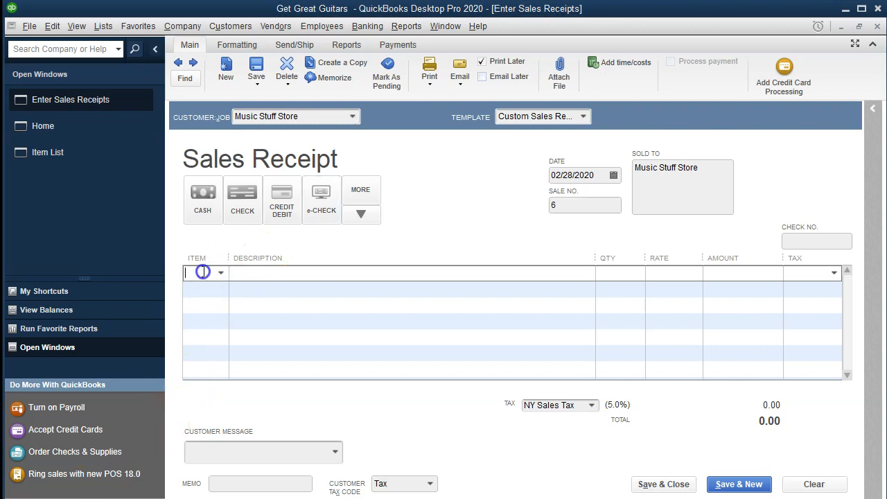
type("Rent Eq")
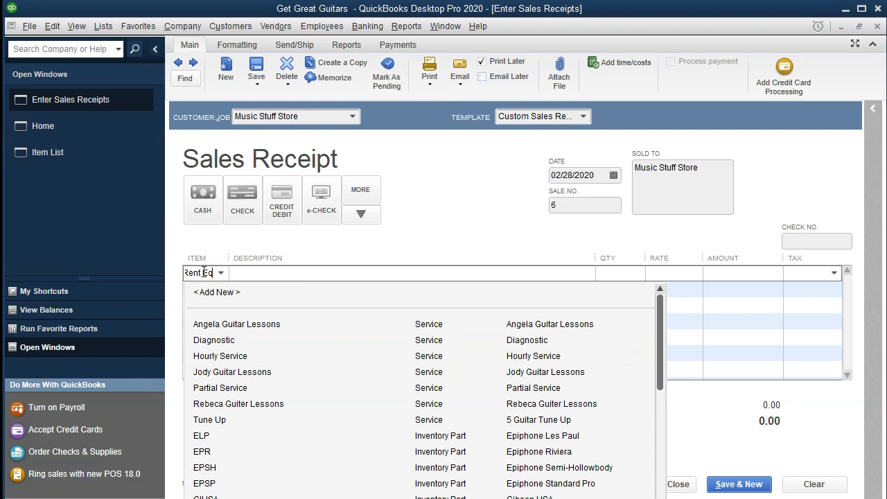
key("Tab")
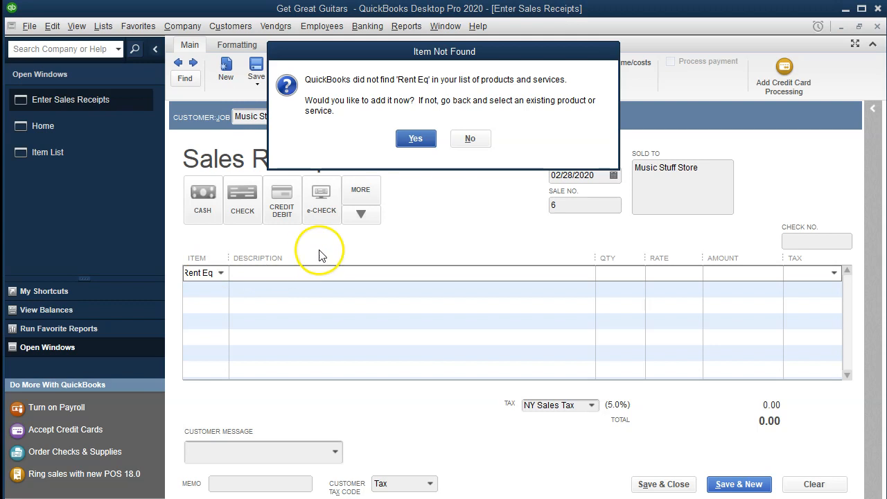
left_click(416, 139)
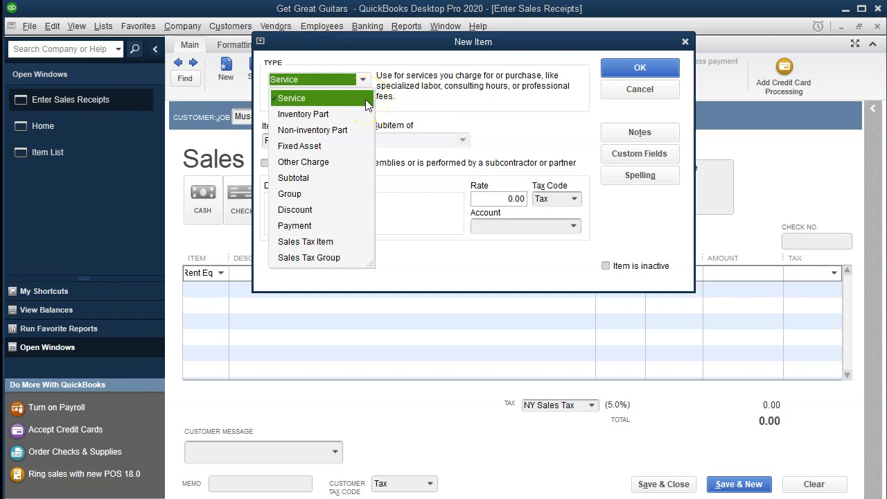
left_click(365, 99)
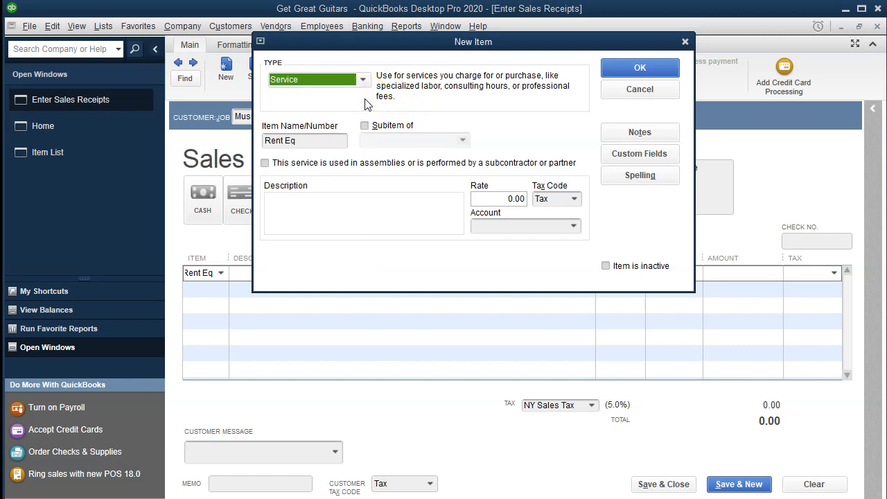
Give the new Rent Eq item the description "Rent Music Equipment"
key("Tab")
key("Tab")
key("Tab")
key("Tab")
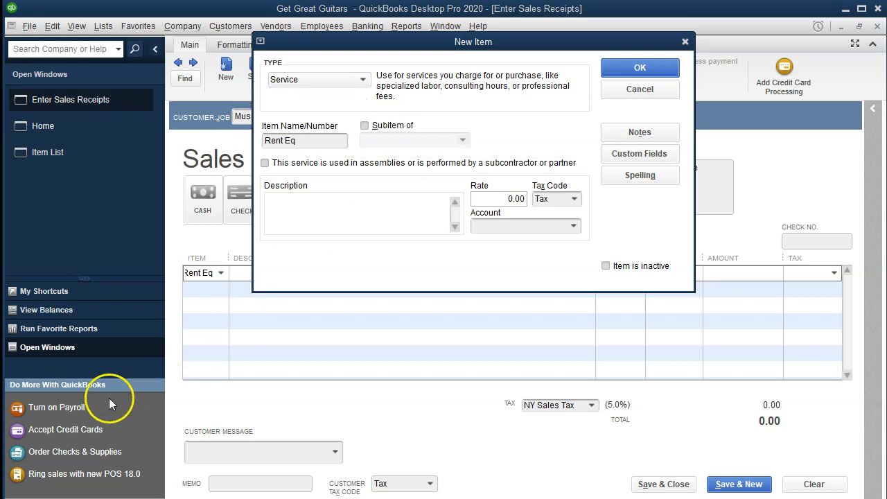
type("Rent Music Equipment")
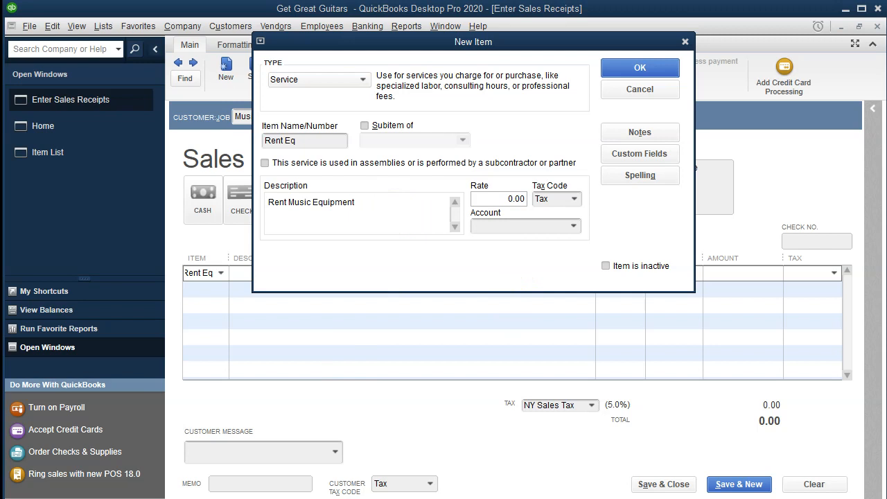
Set the new item's rate to 4500 and its tax code to Non for non-taxable sales
left_click(496, 199)
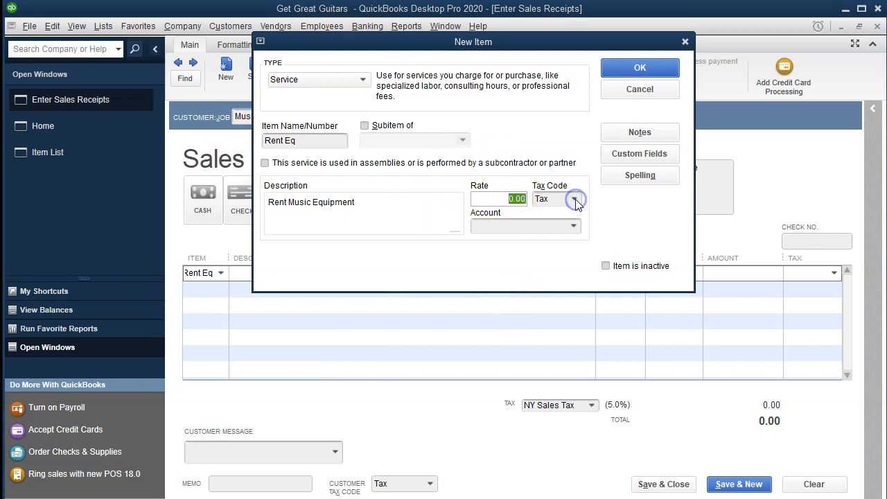
type("4500")
key("Tab")
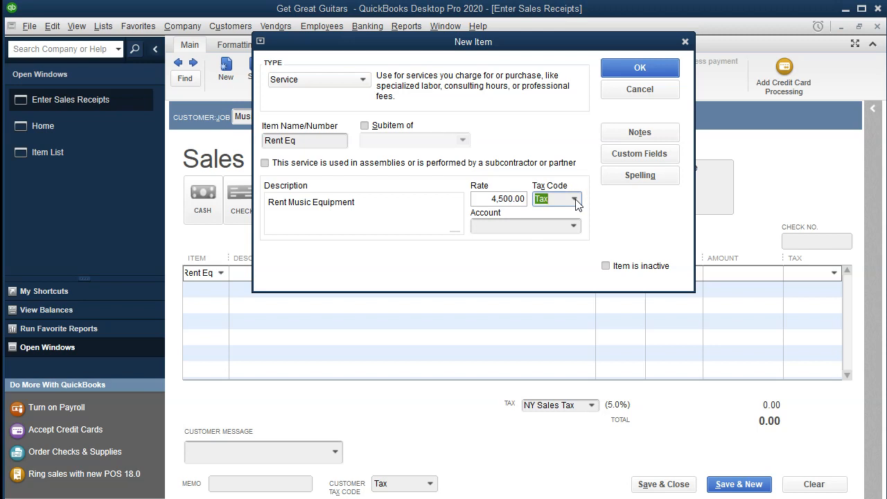
left_click(575, 201)
left_click(562, 266)
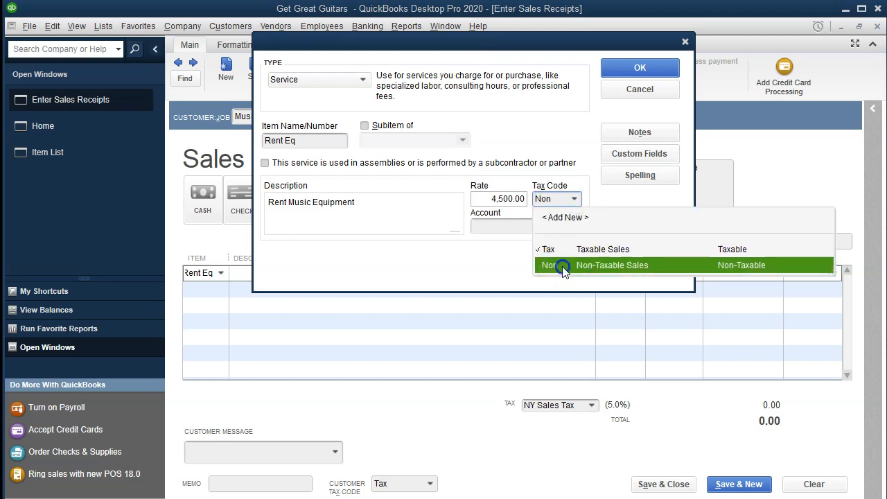
key("Tab")
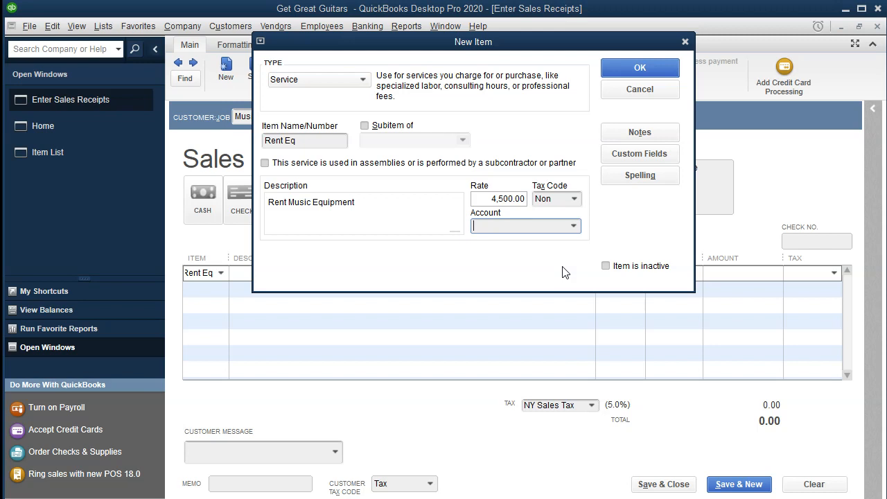
Enter Rent Music Equipment as the account for the new item
left_click(573, 226)
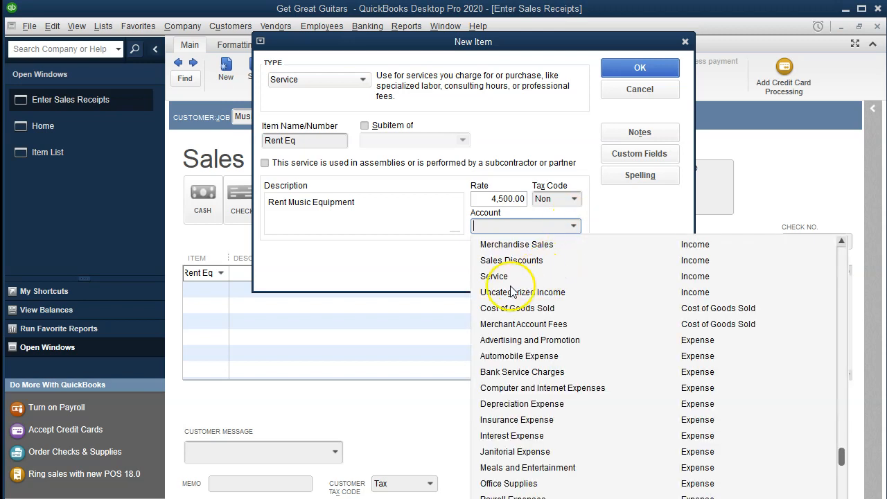
left_click(438, 242)
left_click(493, 226)
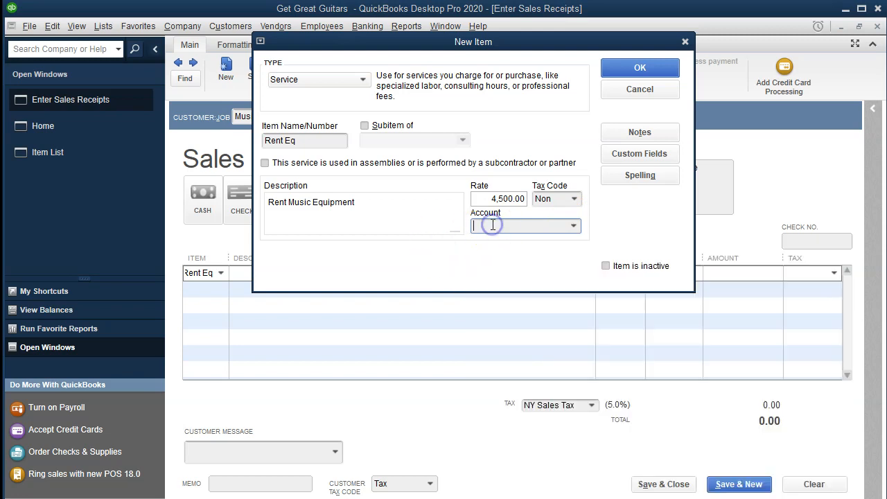
type("Rent")
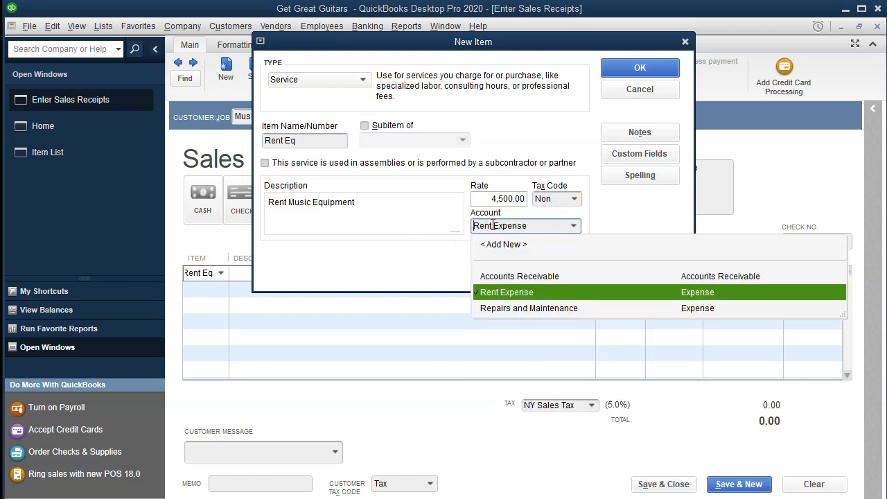
type("Mus")
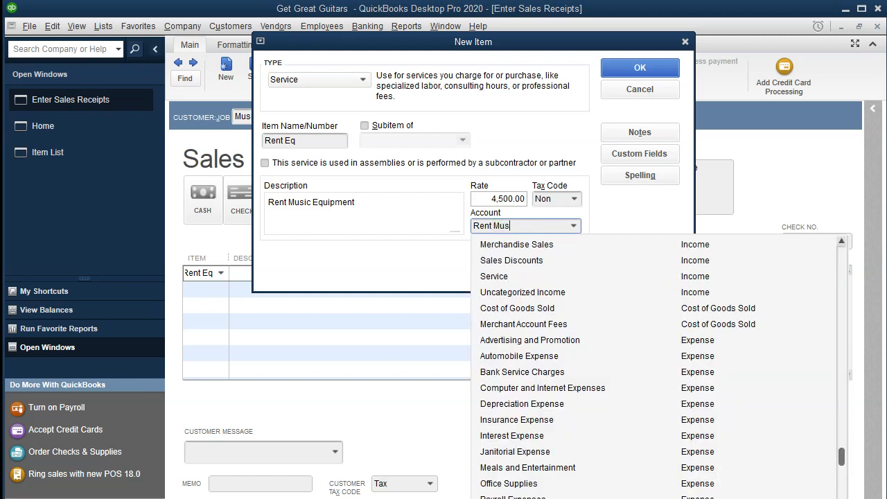
type("ic Equipment")
key("Tab")
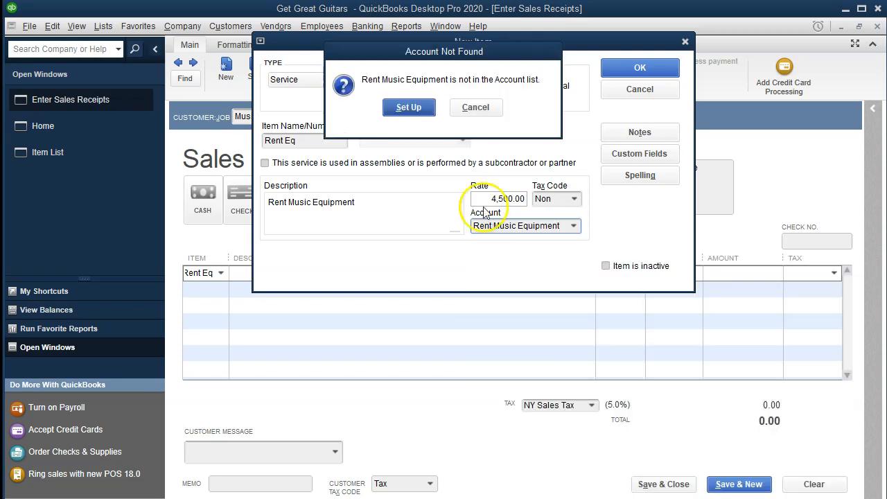
Set up Rent Music Equipment as a new Income account, leaving the optional fields empty, and save the Rent Eq item
left_click(409, 108)
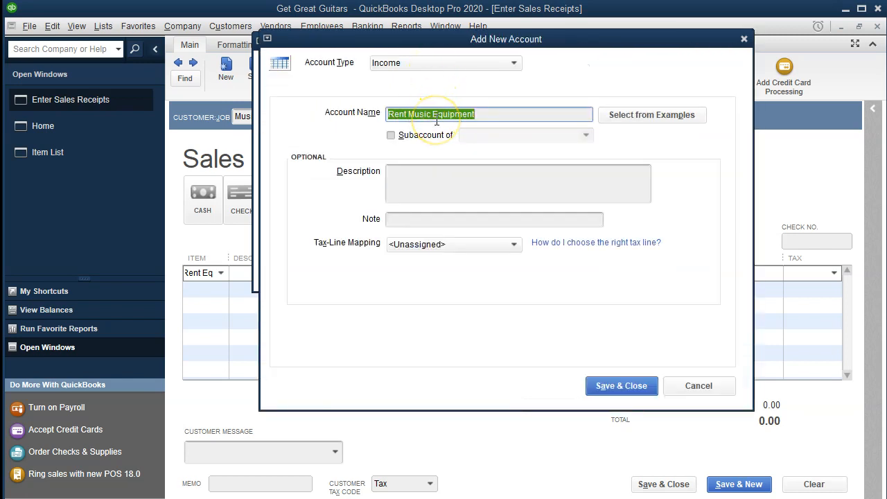
key("Tab")
key("Tab")
key("Tab")
key("Tab")
key("Tab")
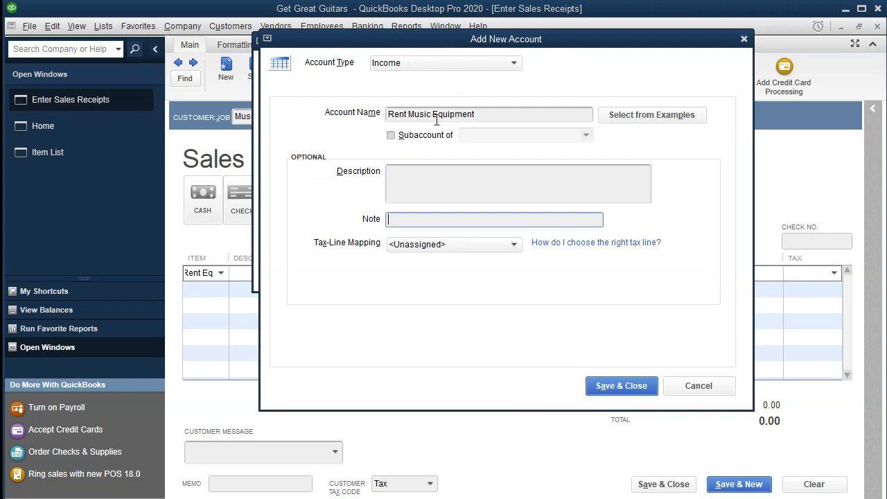
key("Tab")
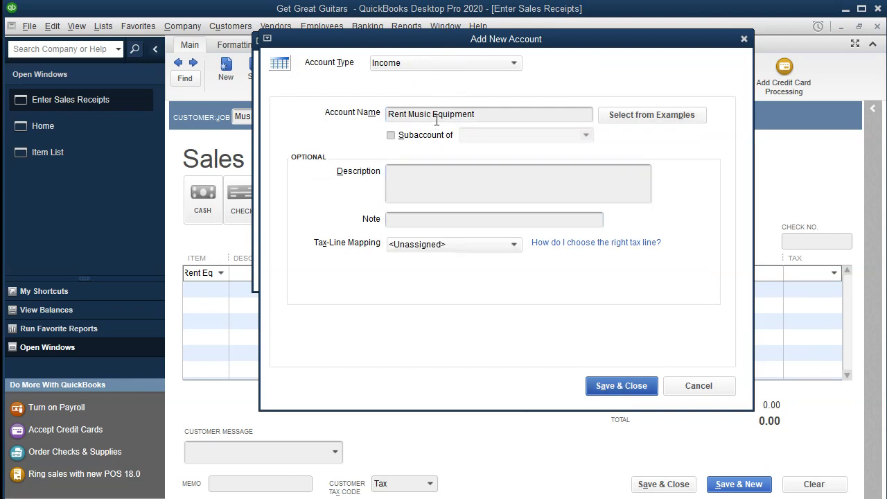
left_click(604, 386)
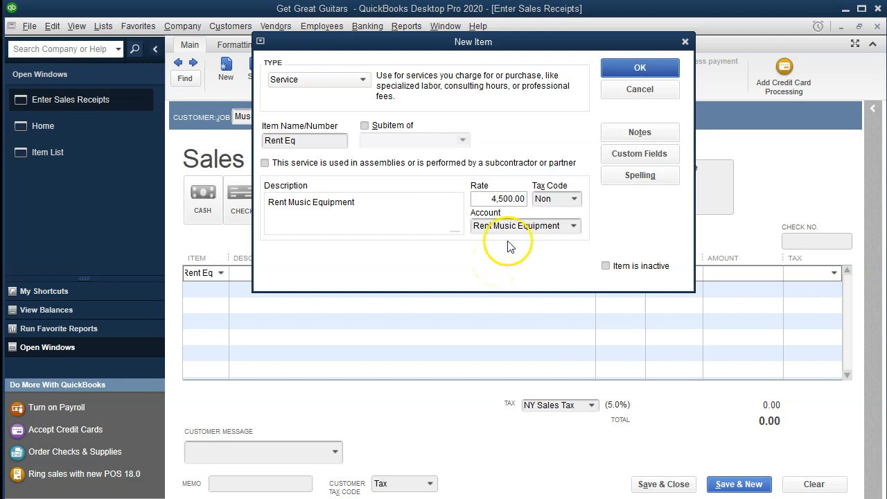
left_click(639, 68)
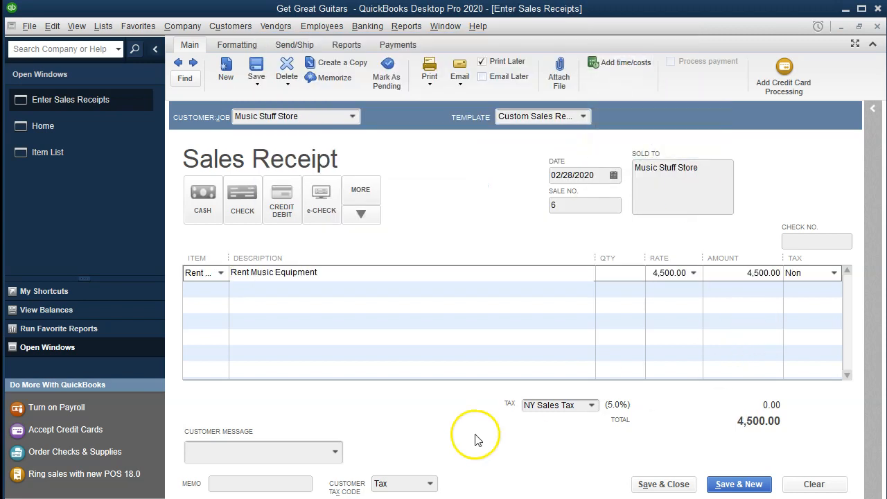
Set the quantity of the Rent Music Equipment line on the sales receipt to 1
left_click(610, 275)
type("1")
key("Tab")
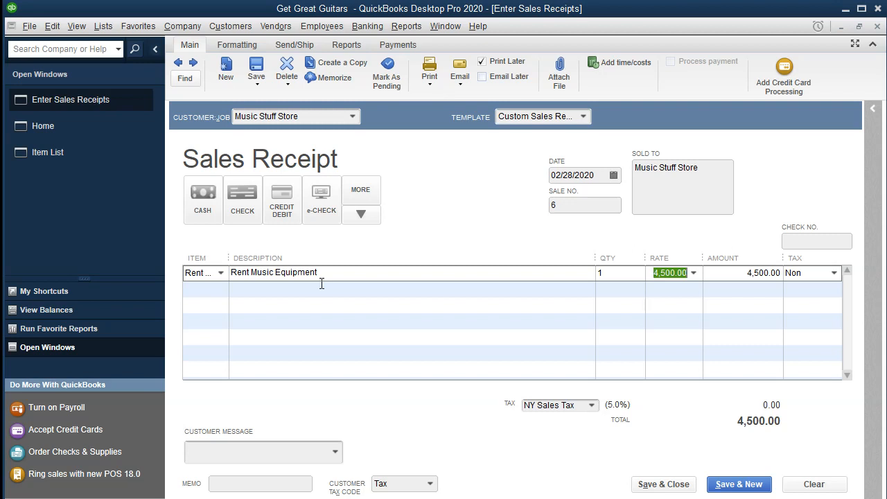
Save and close the Music Stuff Store sales receipt, and open the standard Balance Sheet report
left_click(661, 485)
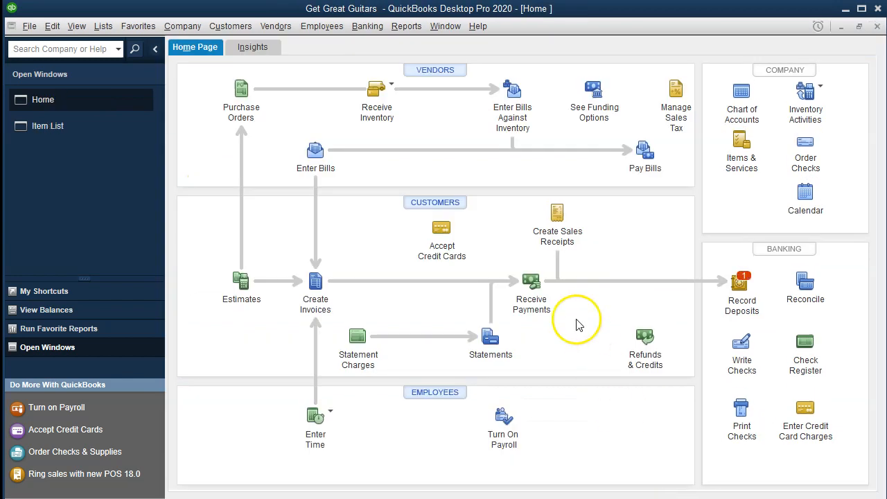
left_click(409, 26)
mouse_move(468, 139)
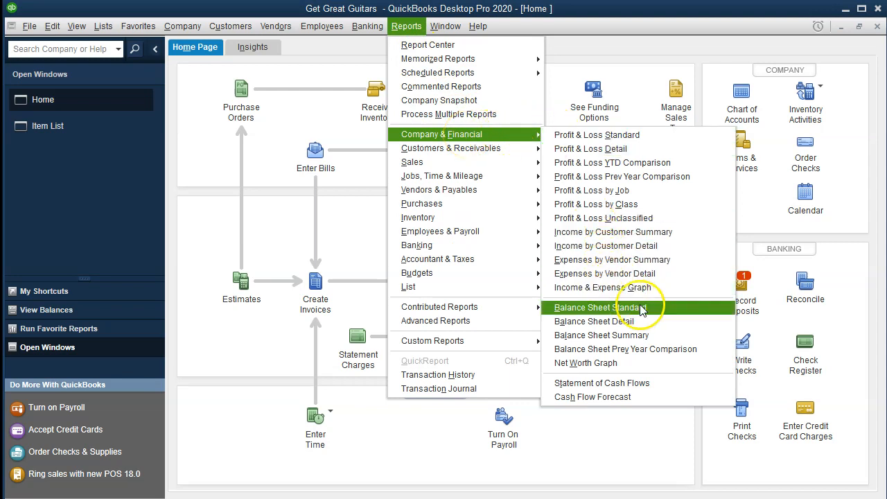
left_click(665, 314)
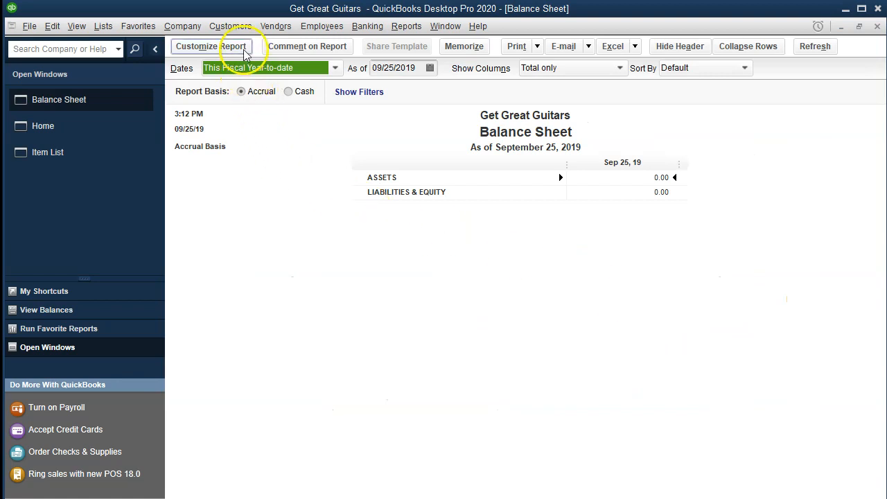
Customize the Balance Sheet report to cover the date range 01/01/2020 to 12/31/2020
left_click(243, 48)
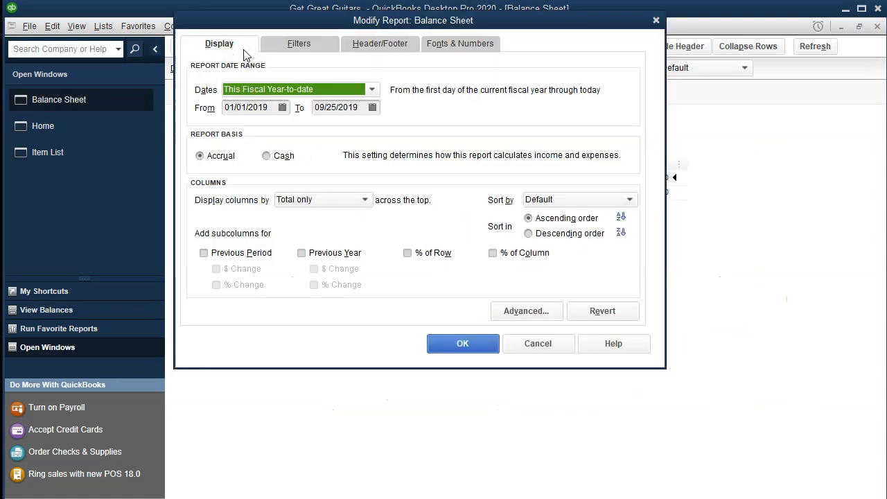
key("Tab")
type("01012020")
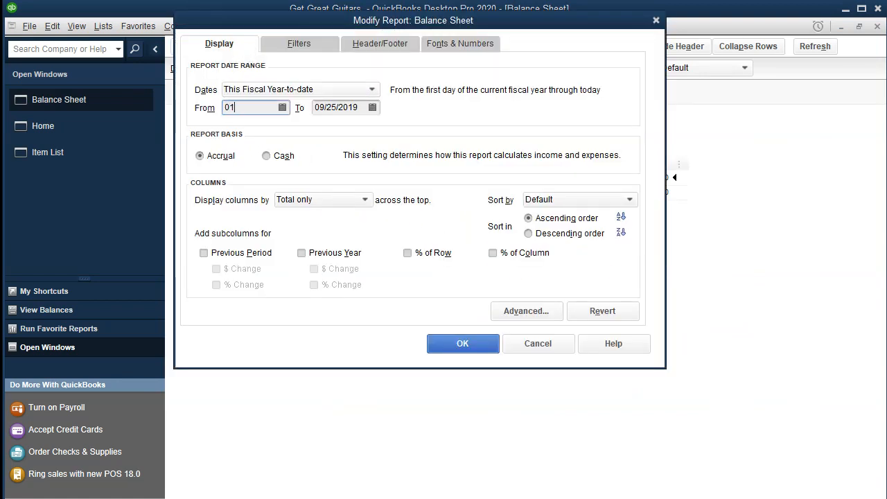
key("Tab")
type("12/31/2020")
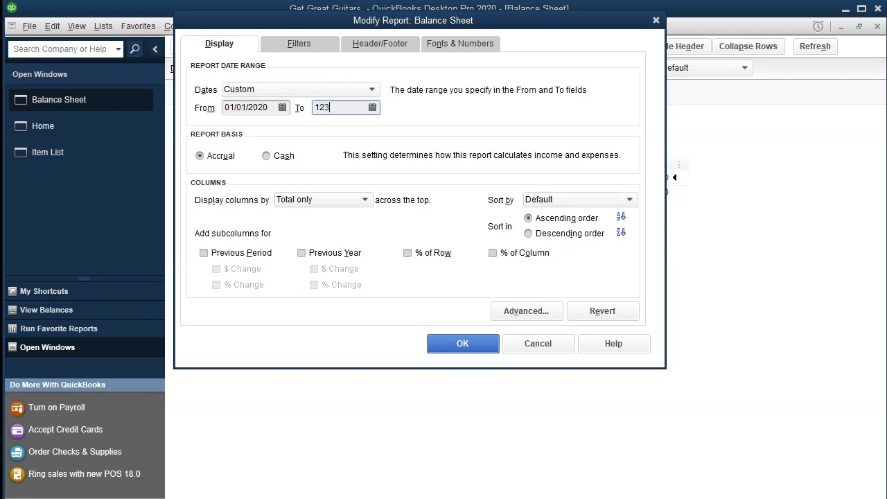
key("Tab")
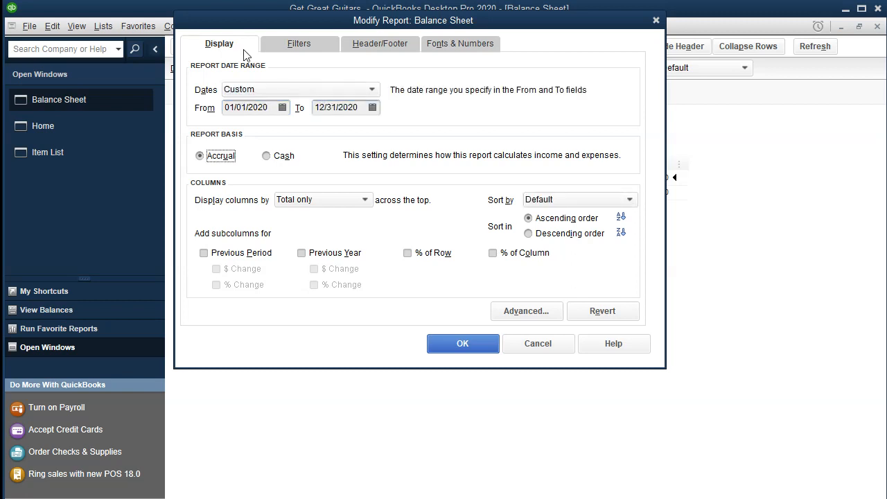
left_click(463, 347)
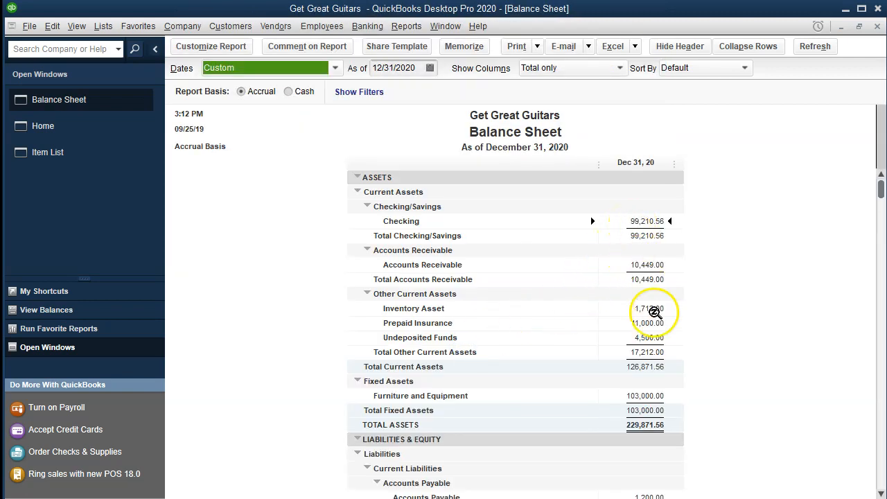
Trace the Undeposited Funds balance to the 02/28/2020 Music Stuff Store sales receipt, and return to the Balance Sheet
left_click(656, 339)
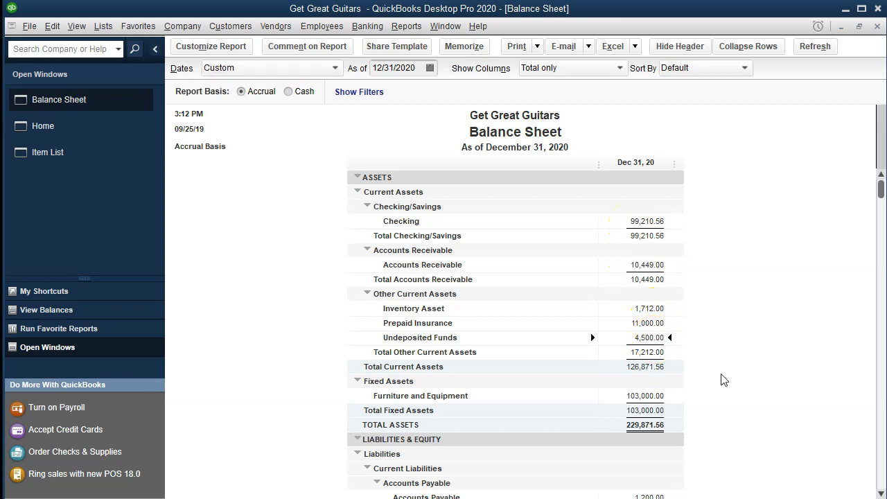
double_click(650, 338)
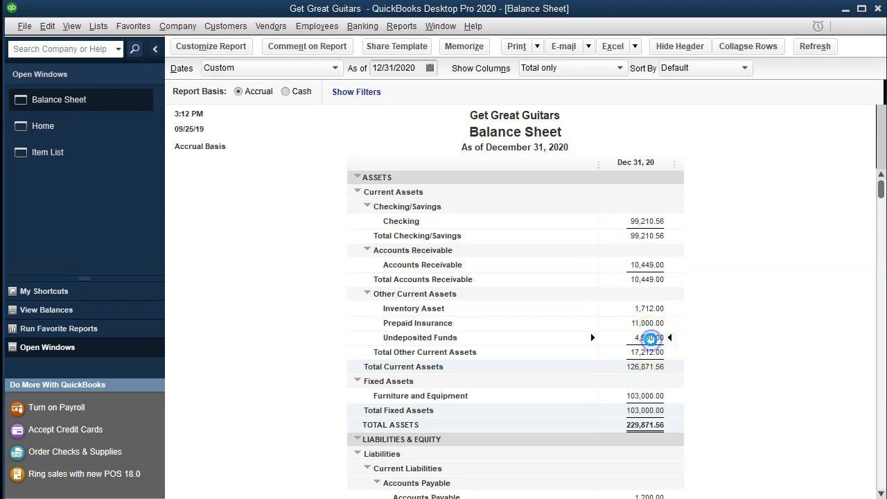
scroll(652, 340, "down", 3)
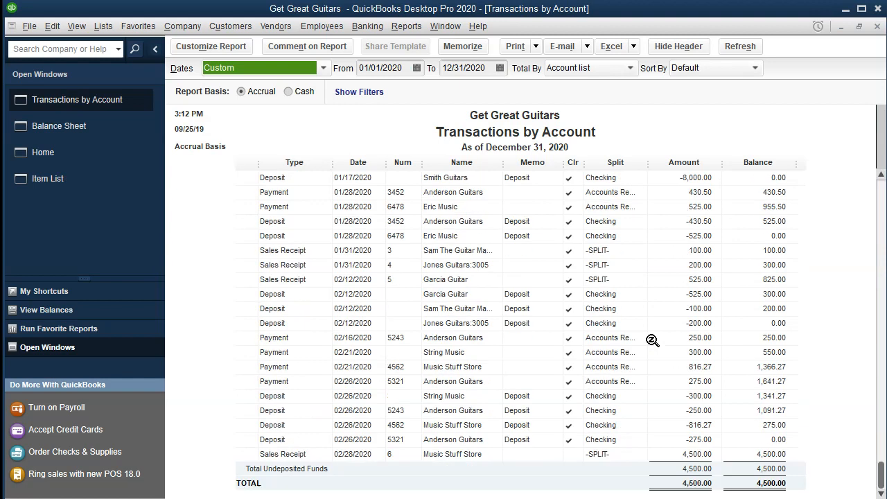
left_click(677, 454)
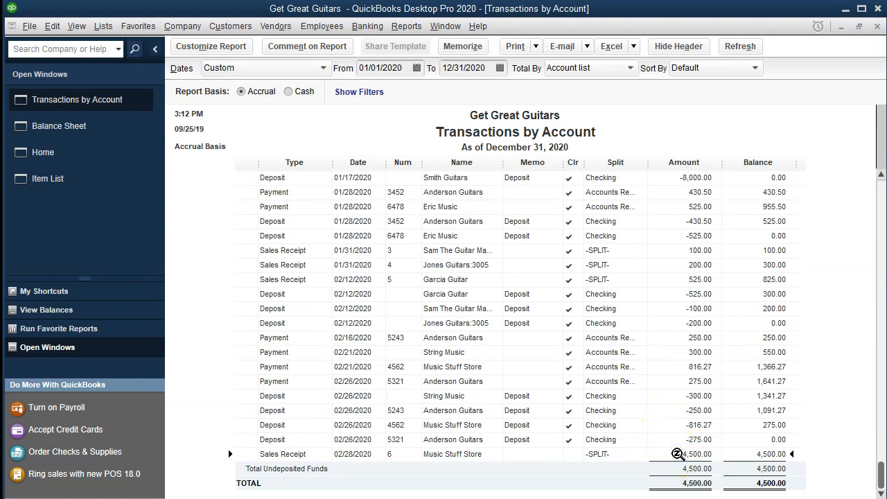
double_click(677, 454)
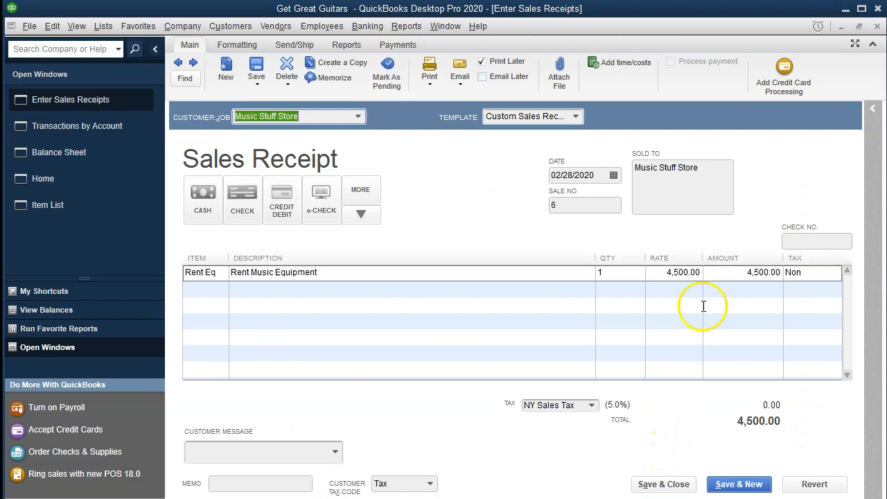
left_click(878, 27)
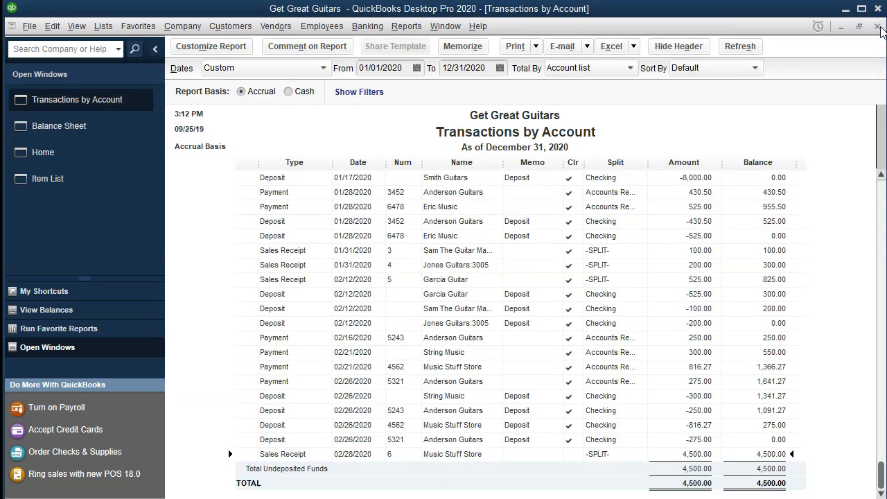
left_click(878, 26)
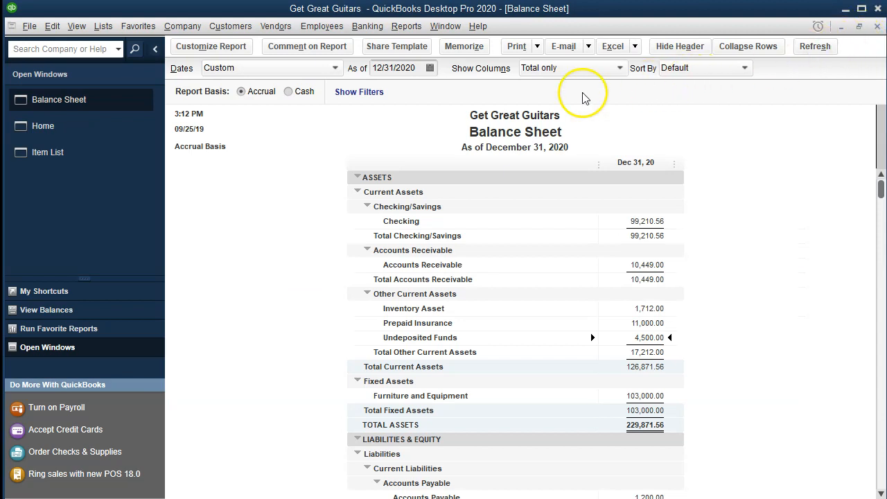
Run the standard Profit & Loss report for 01/01/2020 to 12/31/2020
left_click(406, 26)
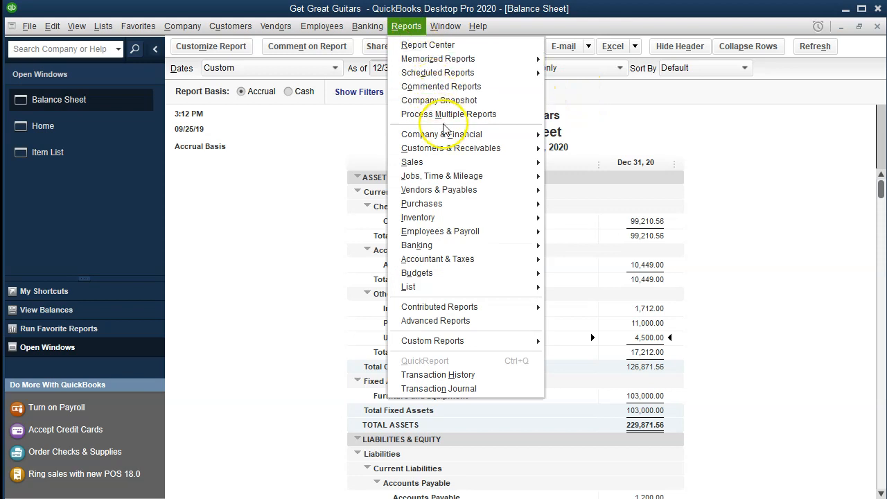
left_click(511, 139)
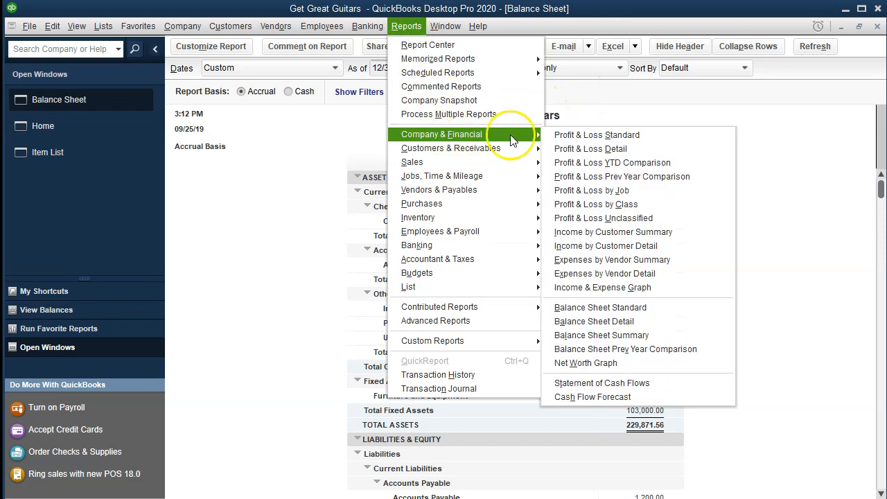
left_click(661, 141)
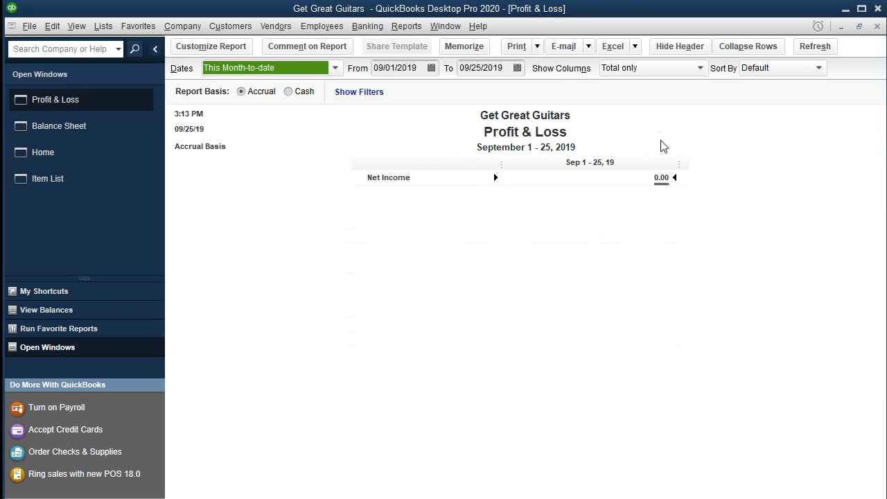
key("Tab")
type("010120")
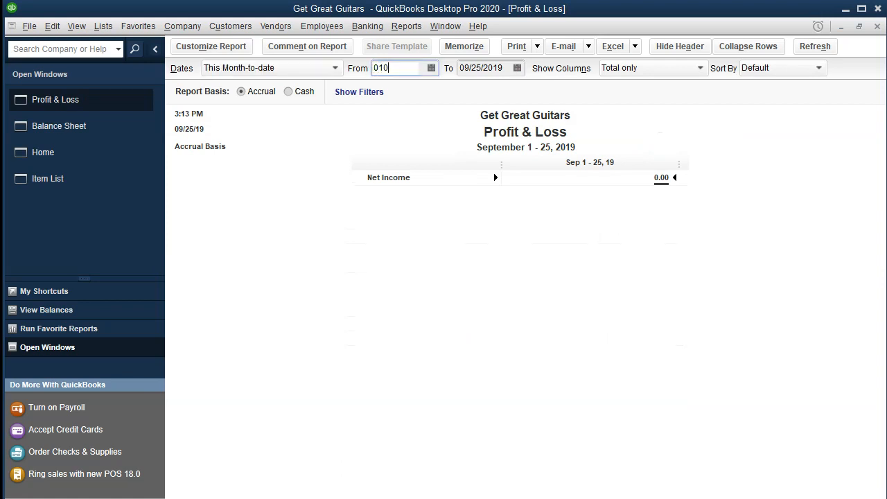
key("Tab")
type("123120")
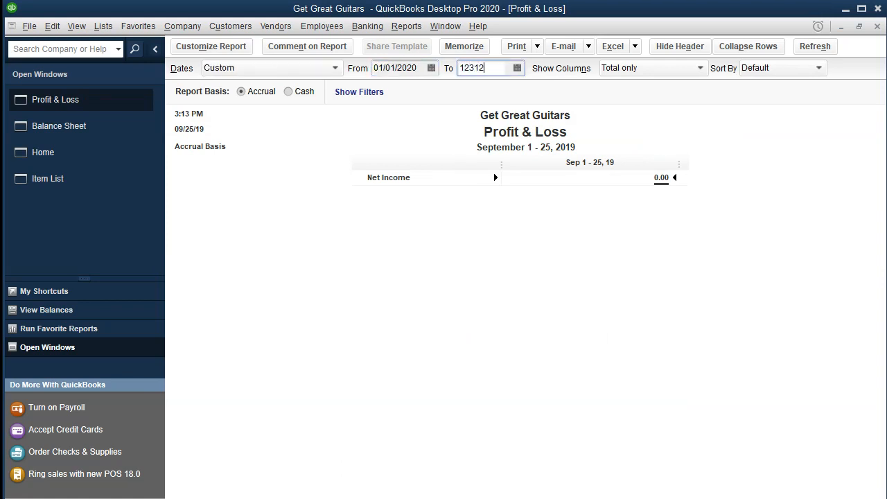
key("Tab")
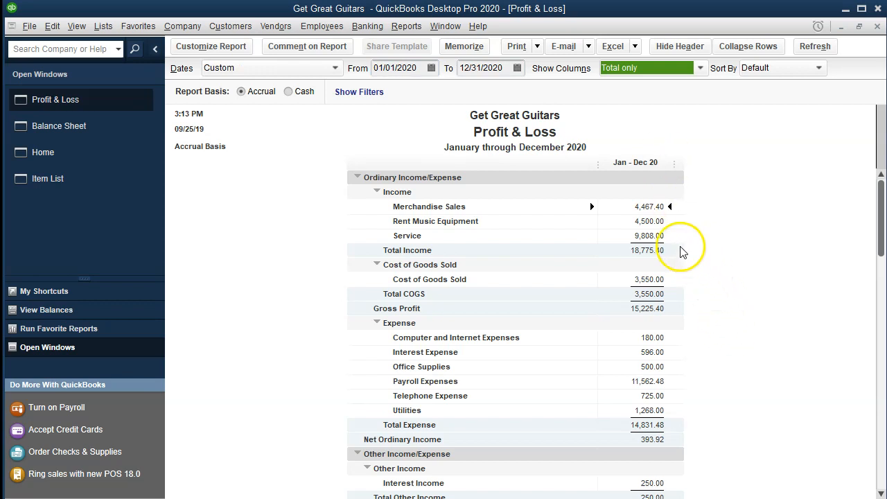
Examine the transaction detail behind Rent Music Equipment income, and return to the Profit & Loss report
left_click(634, 222)
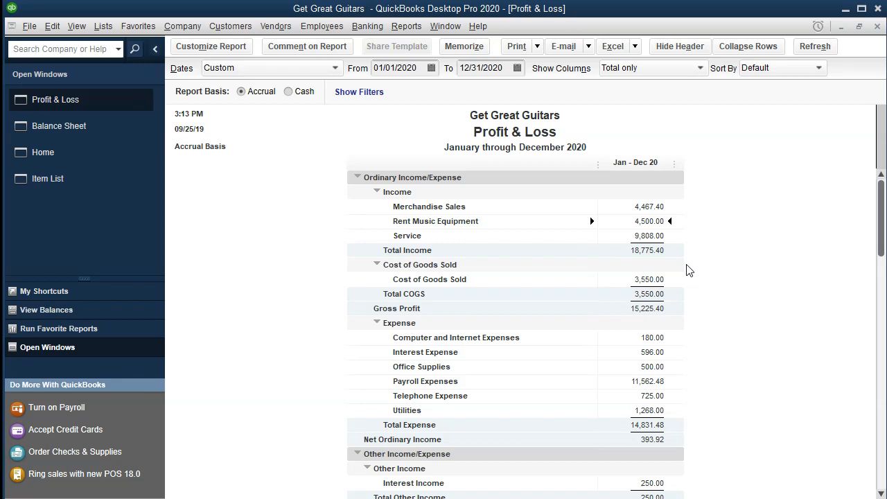
double_click(645, 222)
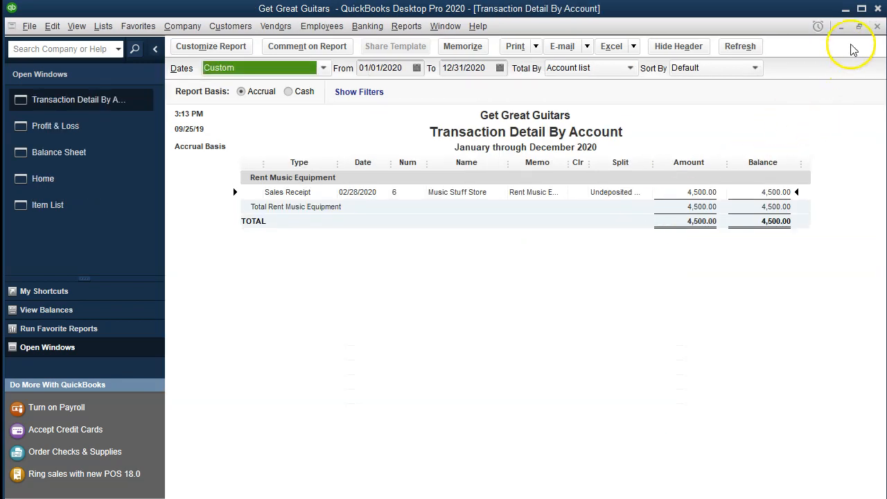
left_click(876, 26)
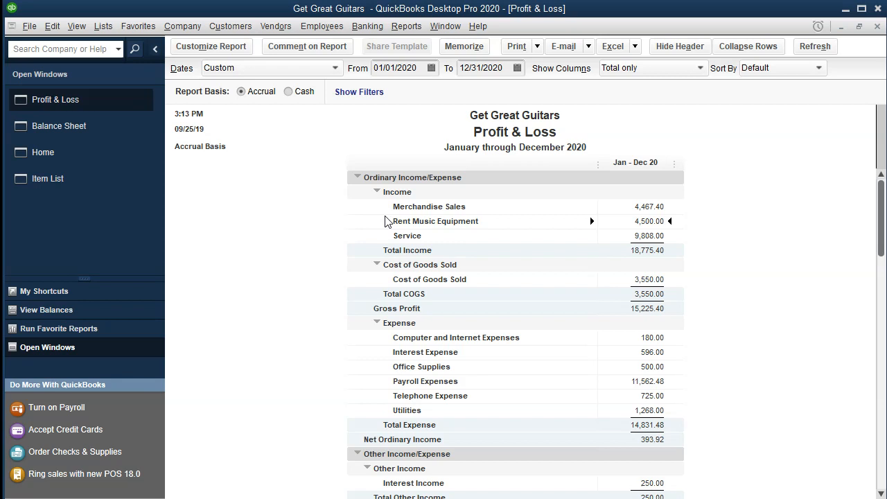
Run the Sales by Item Summary report for 01/01/2020 to 12/31/2020 and select the Rent Eq sales amount
left_click(407, 26)
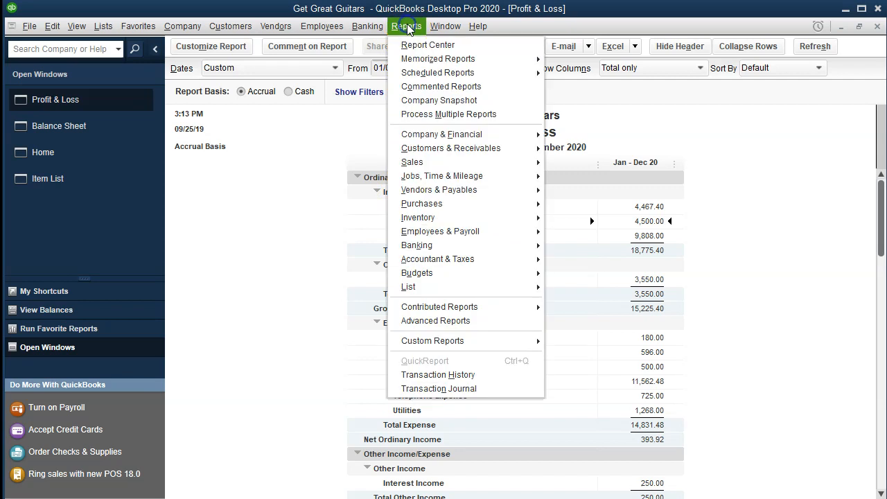
mouse_move(479, 161)
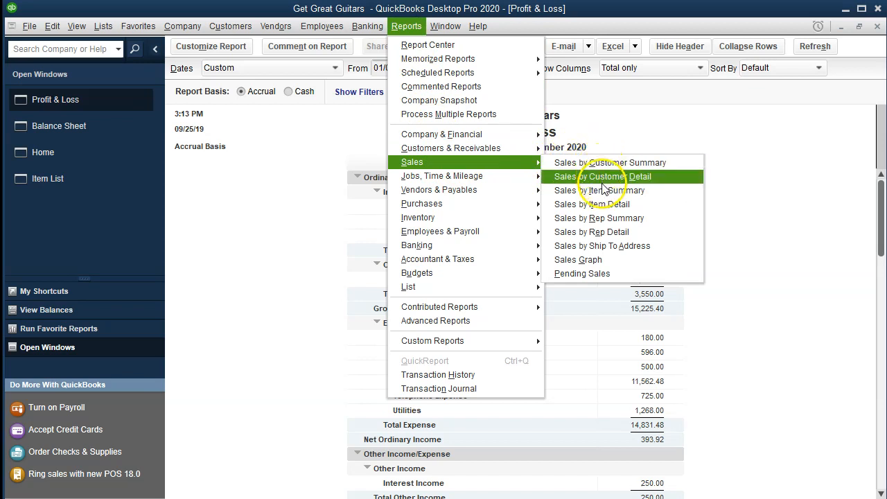
left_click(652, 197)
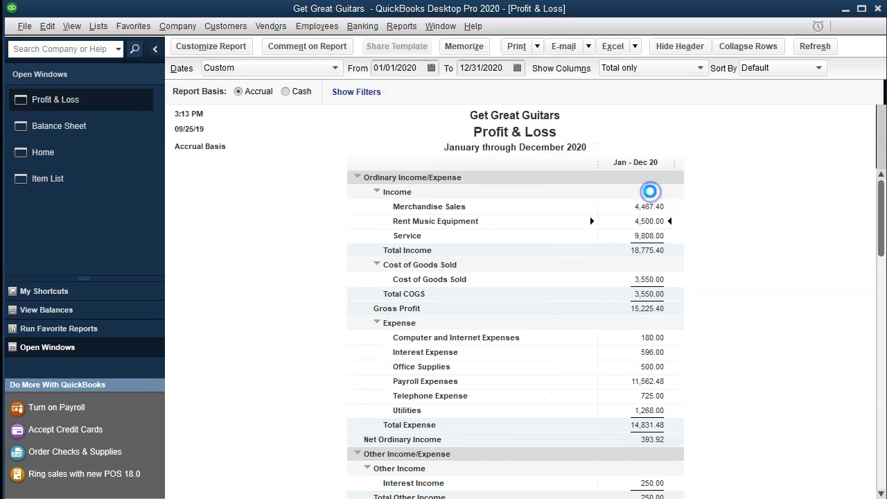
key("Tab")
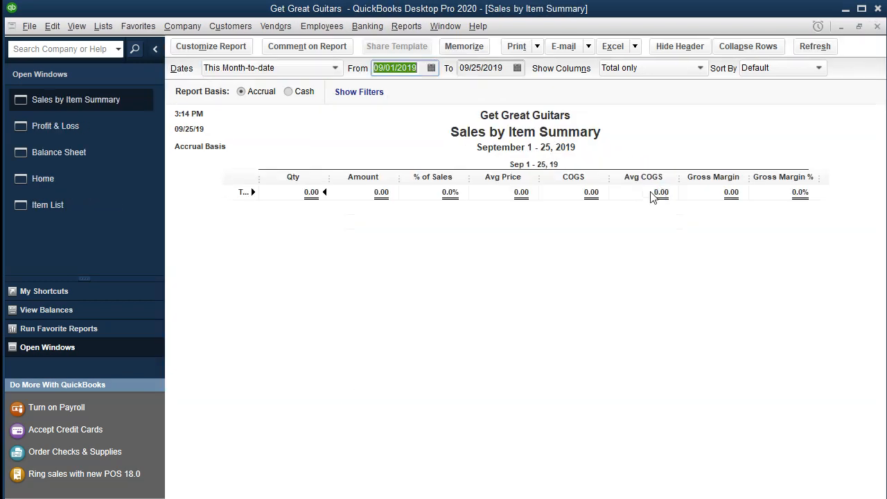
type("01/01/20")
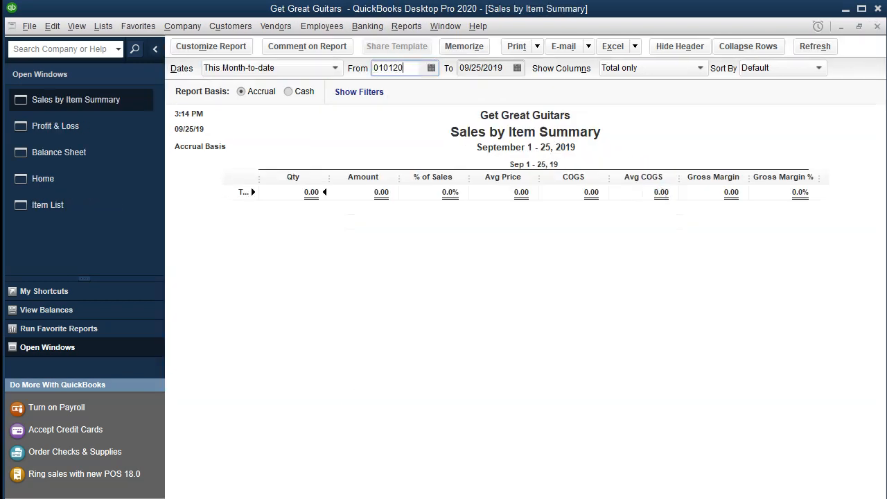
key("Tab")
type("12/31/20")
key("Tab")
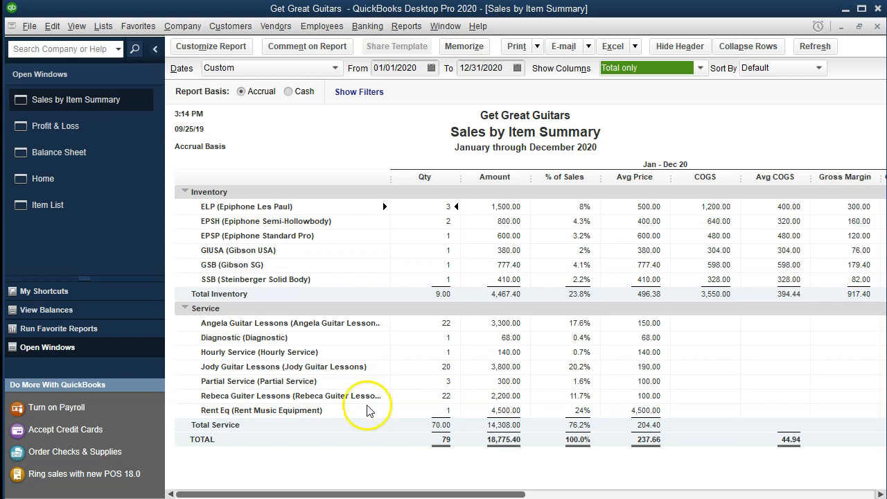
left_click(497, 410)
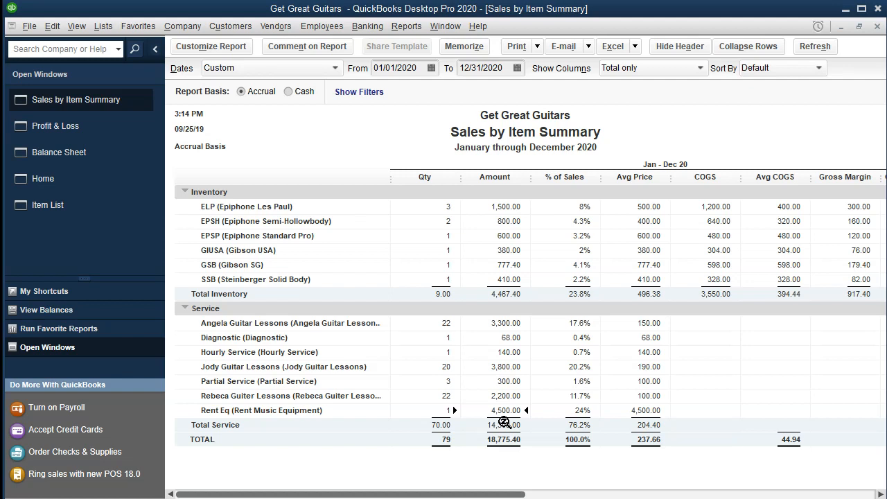
Review the filter settings of the Sales by Item Summary report and close its customization dialog
left_click(231, 49)
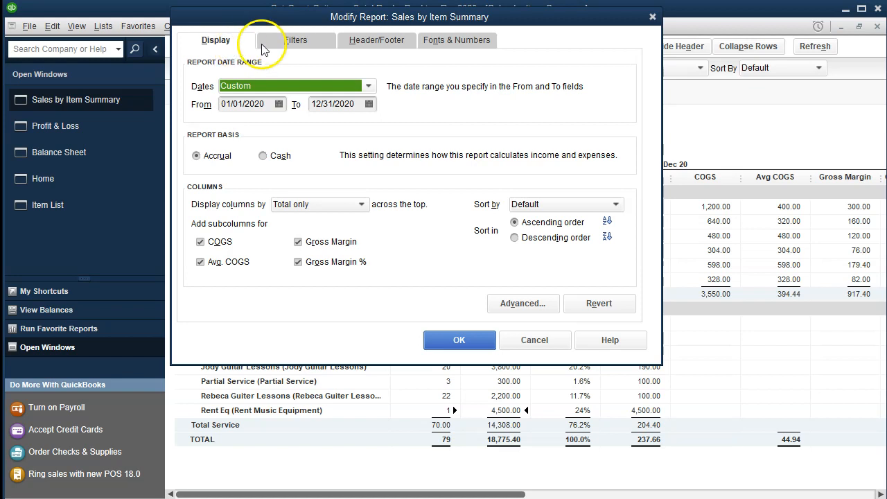
left_click(264, 45)
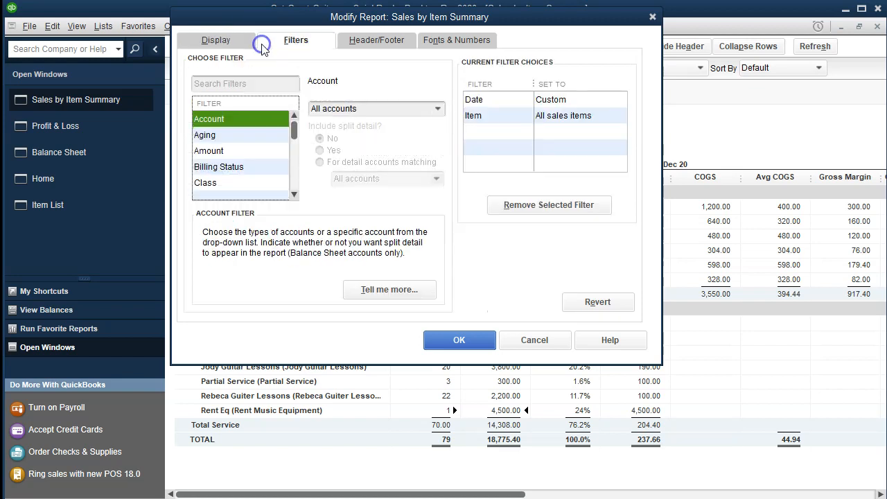
left_click(652, 17)
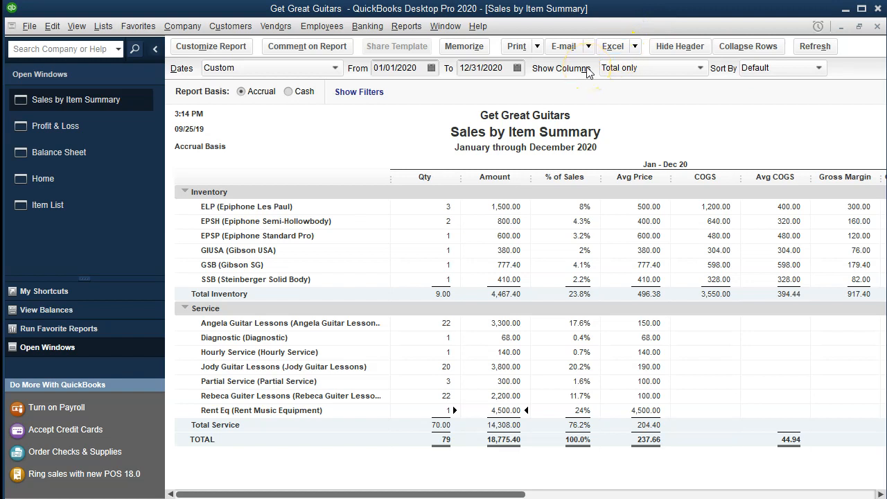
Run the Sales by Item Detail report for 01/01/2020 to 12/31/2020
left_click(408, 27)
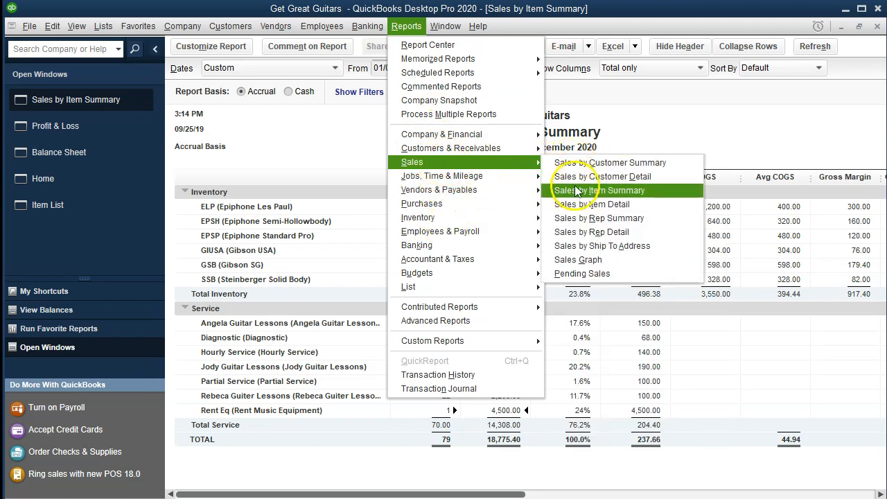
left_click(643, 209)
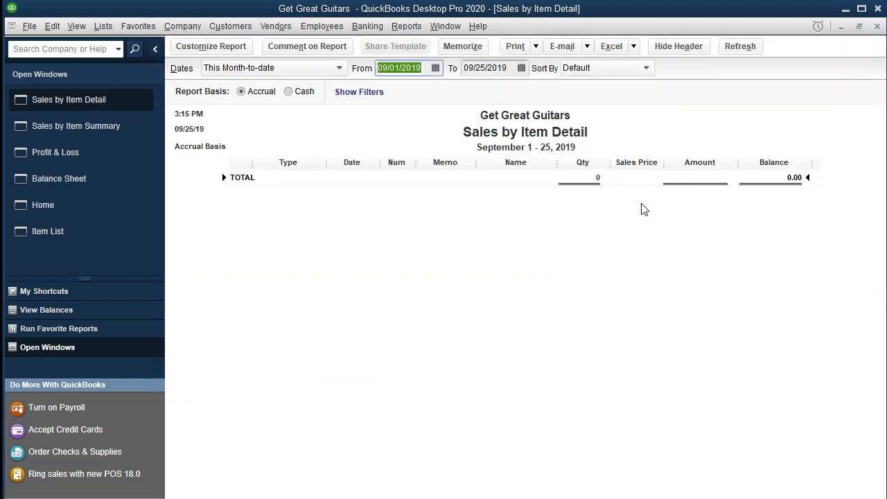
type("010120")
key("Tab")
type("12/31/20")
key("Tab")
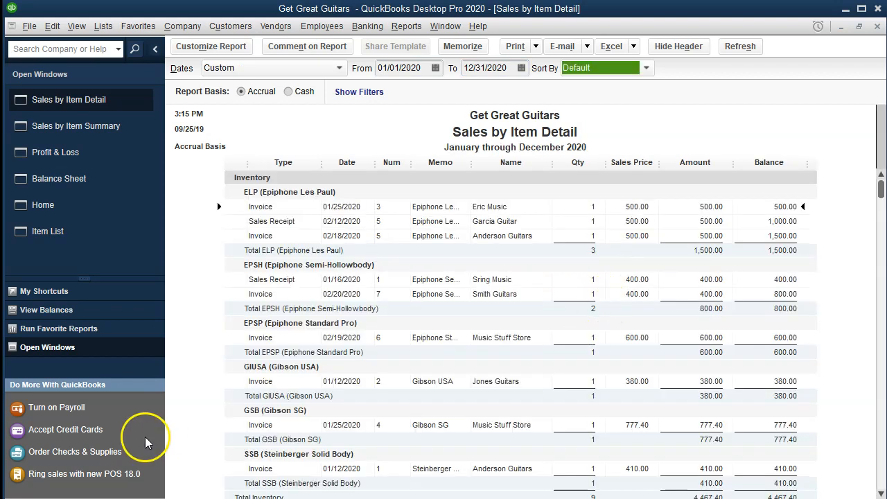
Examine the service item sales down to Rent Eq in the detail report, and close both Sales by Item reports
scroll(210, 256, "down", 6)
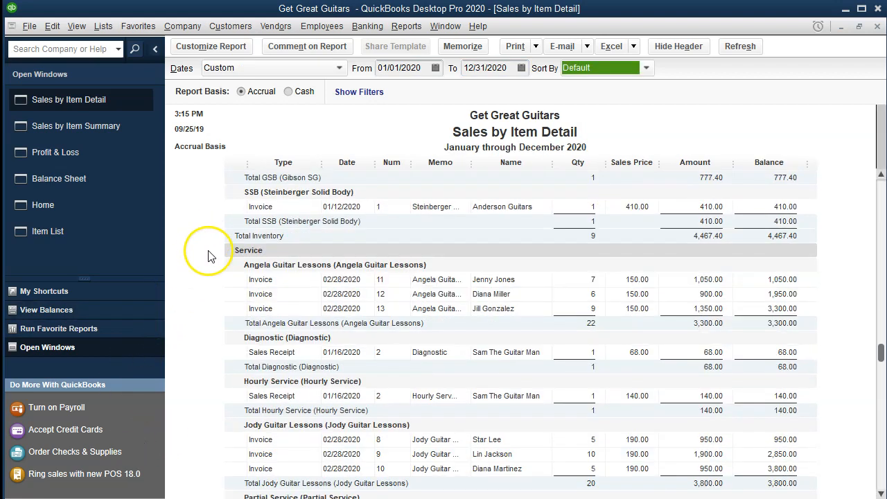
scroll(210, 256, "down", 5)
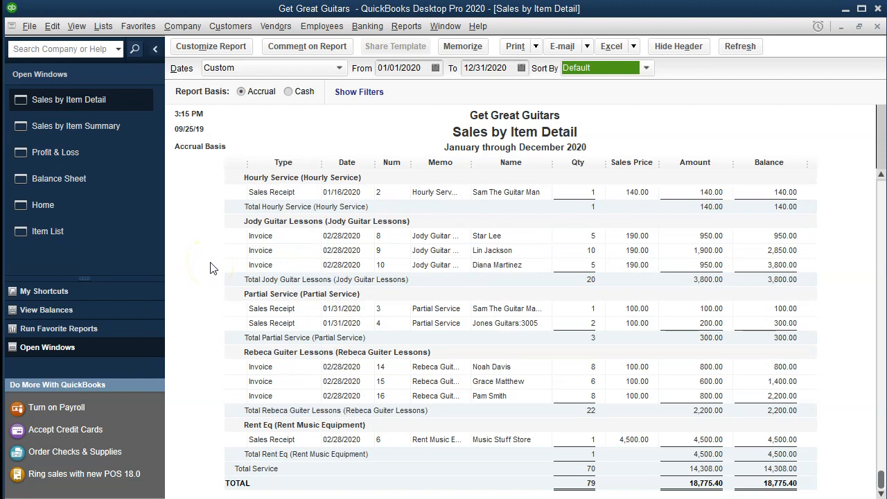
left_click(877, 26)
left_click(876, 27)
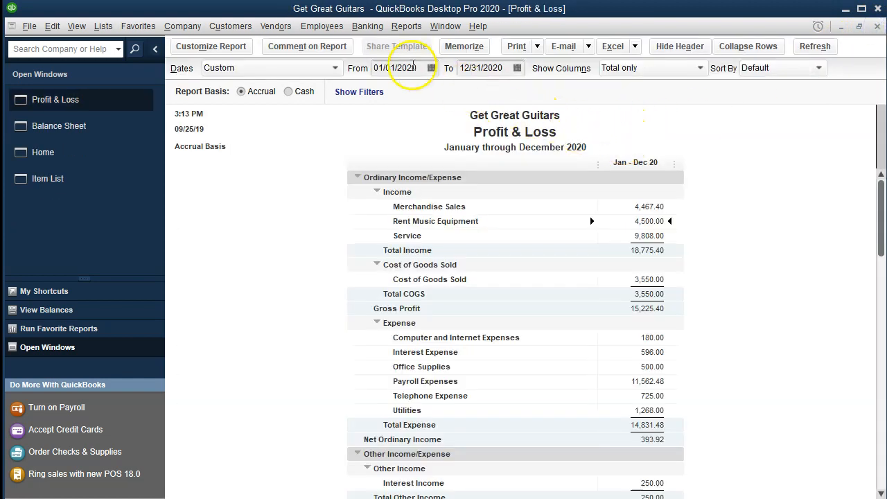
Run the Trial Balance report for 01/01/2020 to 12/31/2020
left_click(405, 26)
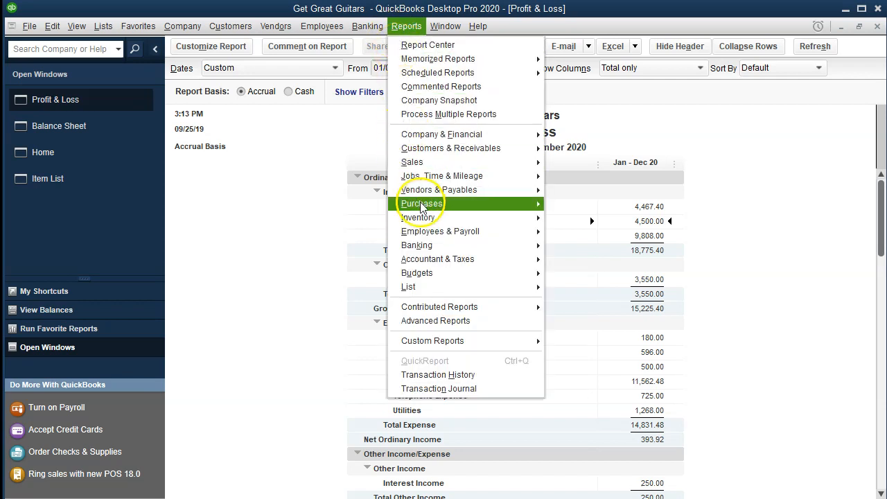
mouse_move(451, 259)
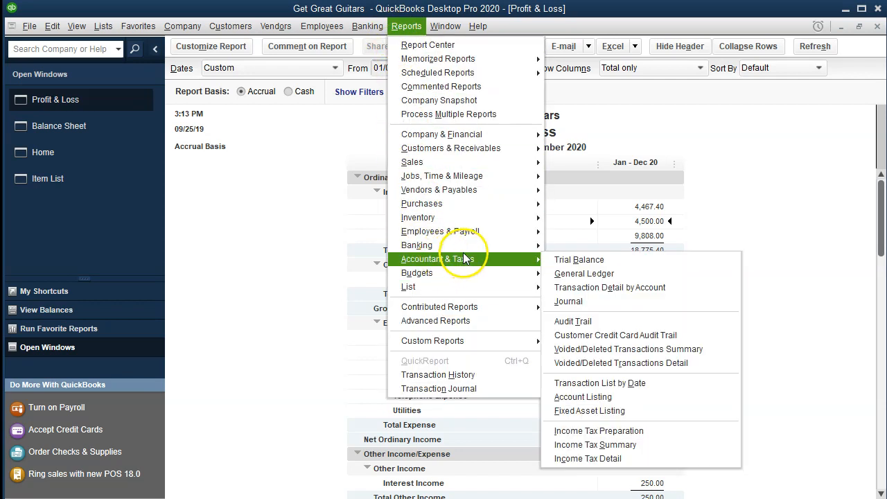
left_click(569, 260)
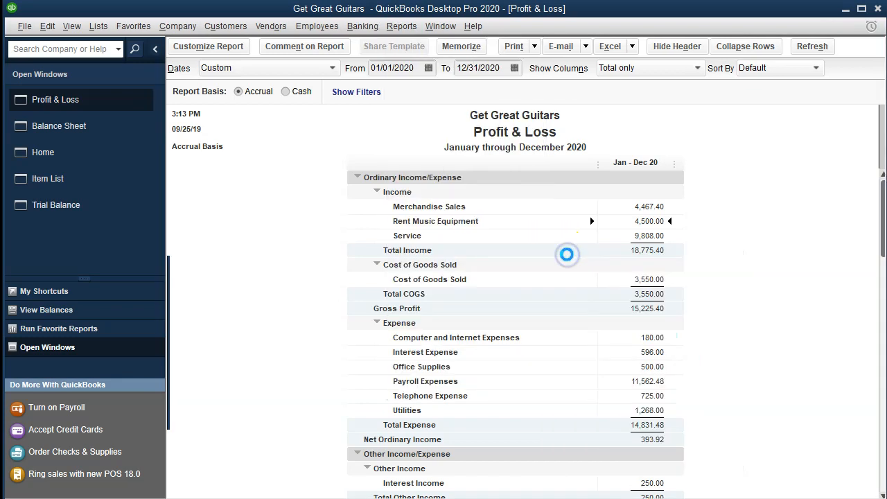
key("Tab")
type("0")
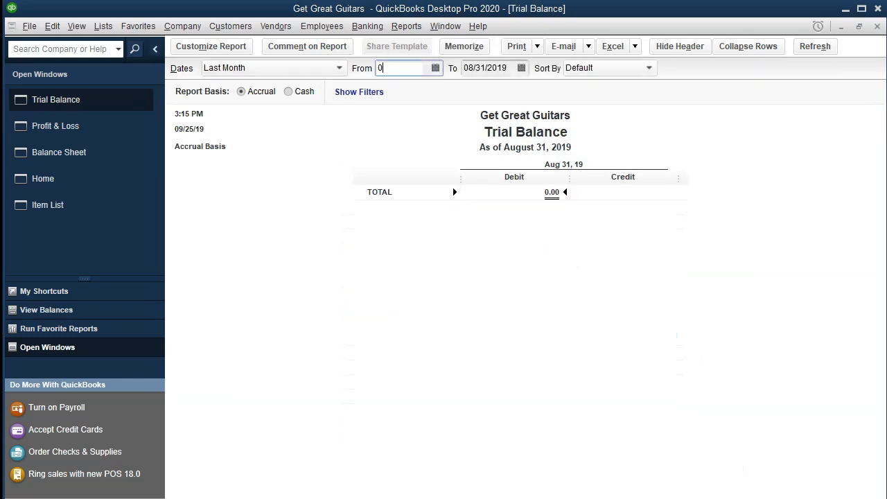
type("1/01/2020")
key("Tab")
type("12312020")
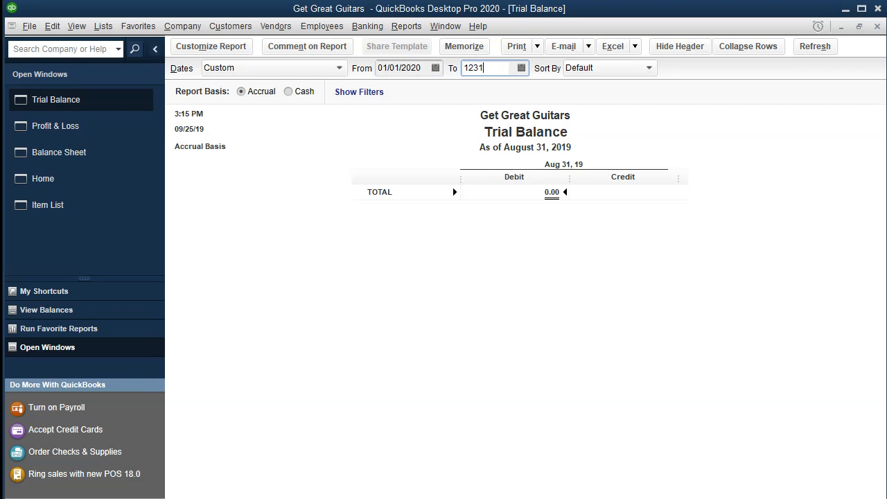
key("Tab")
Examine the Trial Balance accounts, including Undeposited Funds and Rent Music Equipment, through to the debit and credit totals
left_click(755, 220)
key("Down")
key("Down")
key("Down")
key("Down")
key("Down")
key("Down")
key("Down")
key("Down")
key("Down")
key("Down")
key("Down")
key("Down")
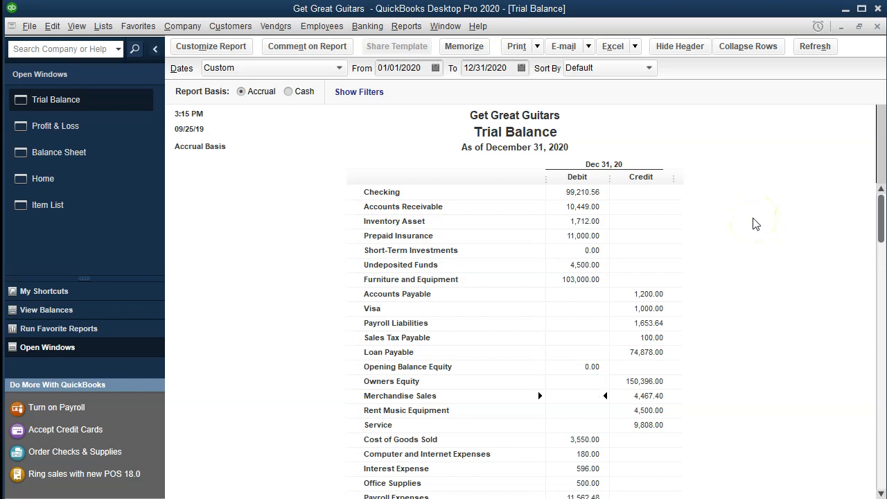
key("Down")
key("Down")
key("Down")
key("Down")
key("Down")
key("Down")
key("Down")
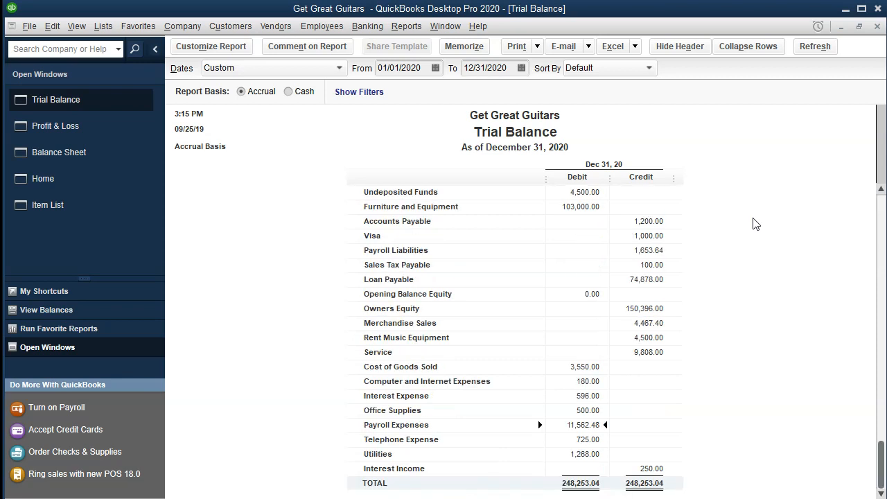
key("Down")
key("Down")
key("Down")
key("Down")
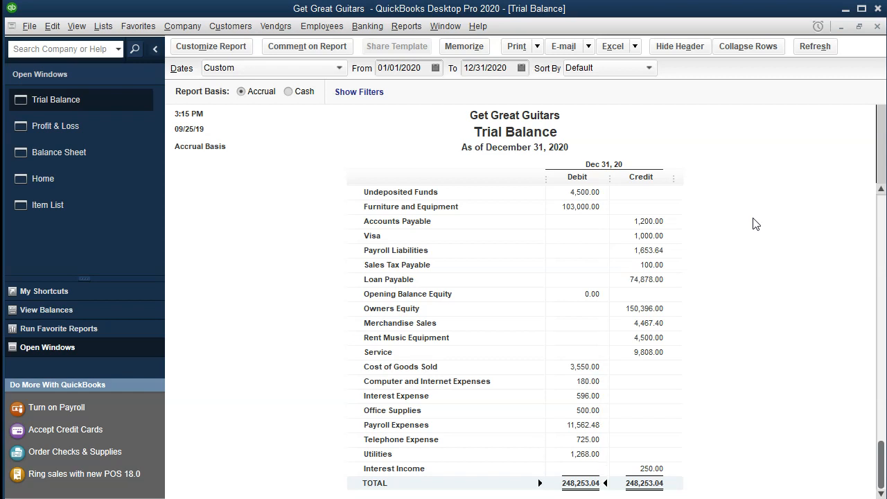